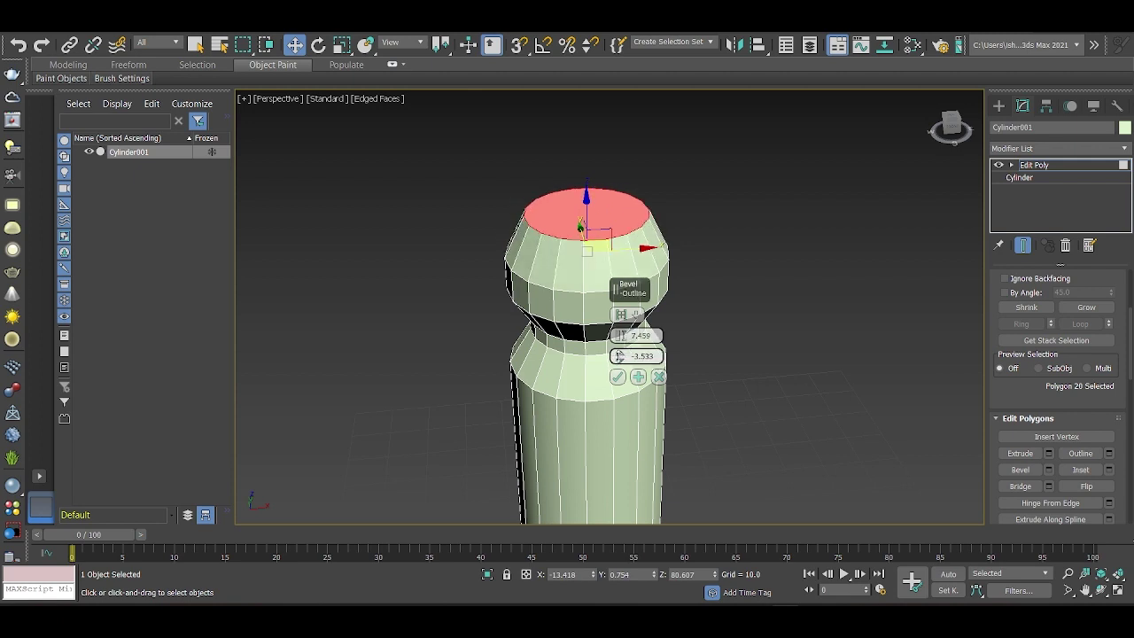
# Bevel the top cap inward with outline -6.15 and height 3.309 into a rounded dome.
pyautogui.moveTo(619, 356); pyautogui.dragTo(619, 381)
pyautogui.moveTo(619, 335); pyautogui.dragTo(619, 350)
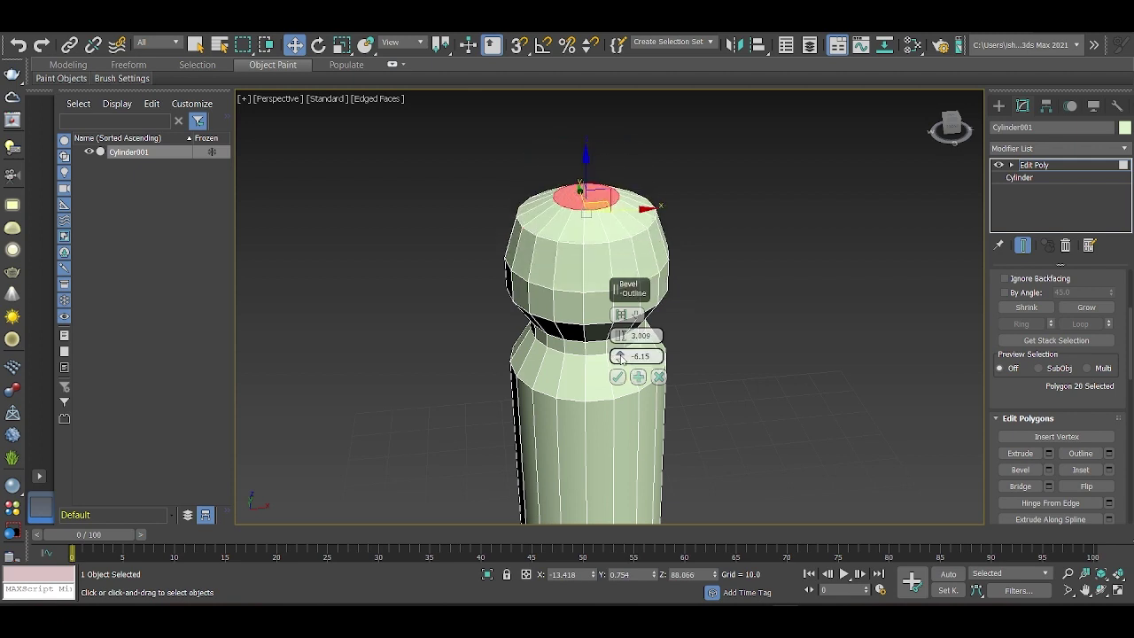
# Commit the top bevel and orbit the view down onto the bottle top.
pyautogui.click(618, 376)
pyautogui.scroll(-5, 617, 376)
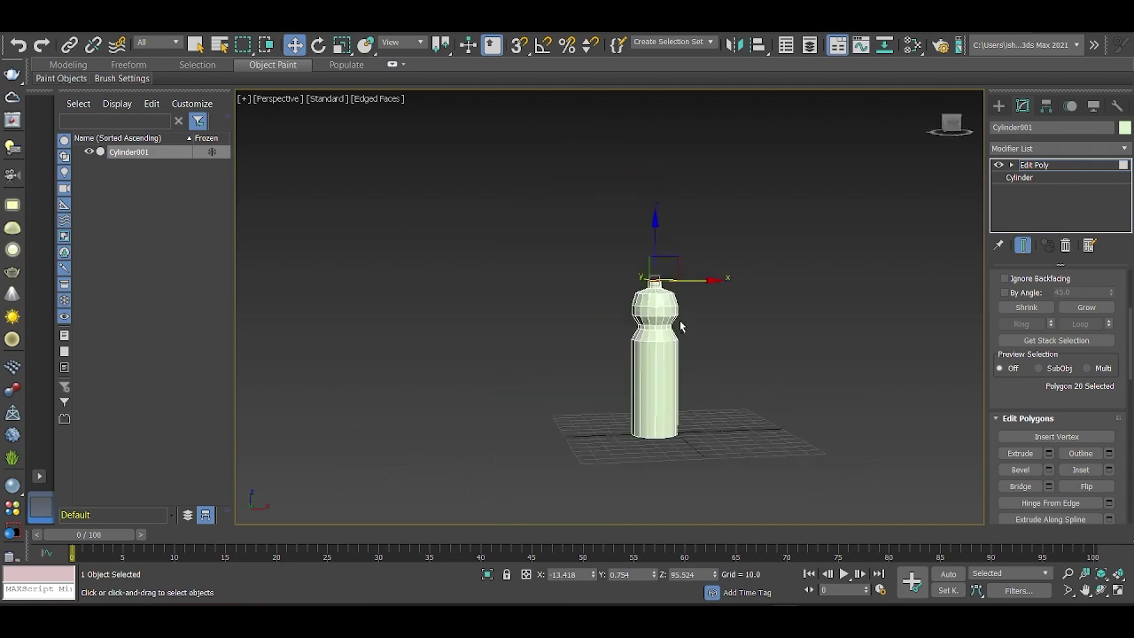
pyautogui.scroll(5, 675, 317)
pyautogui.moveTo(675, 317)
pyautogui.keyDown('alt'); pyautogui.mouseDown(button='middle')
pyautogui.moveTo(562, 378)
pyautogui.moveTo(614, 267)
pyautogui.mouseUp(button='middle'); pyautogui.keyUp('alt')
pyautogui.scroll(4, 614, 266)
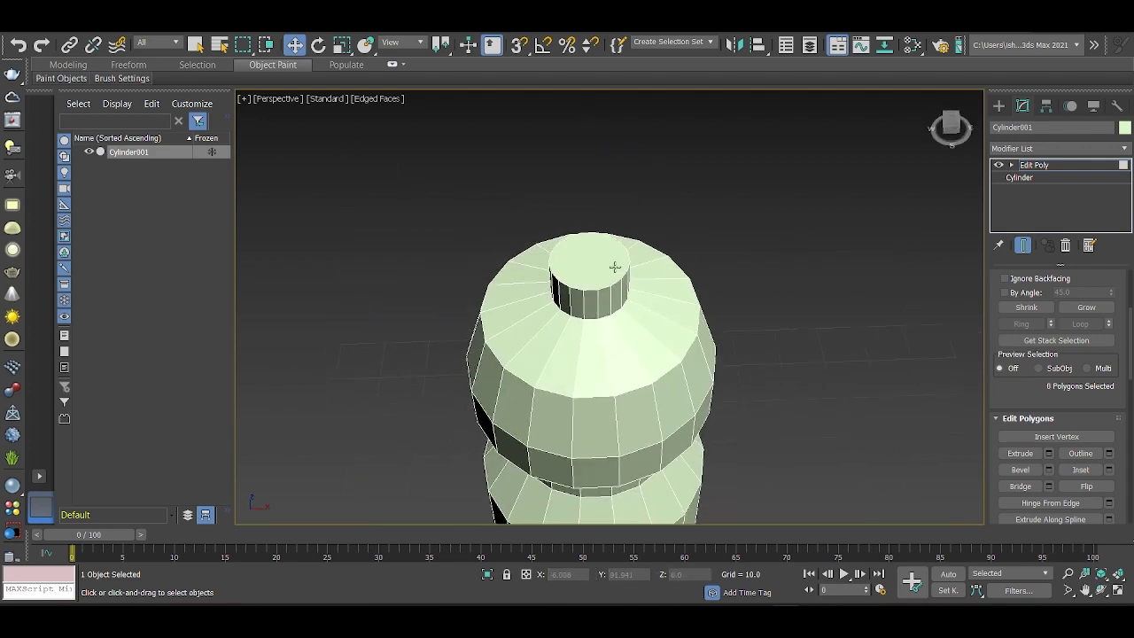
# Bevel the top faces slightly inward, then add a 0.654-high rim segment for the neck lip.
pyautogui.click(1048, 469)
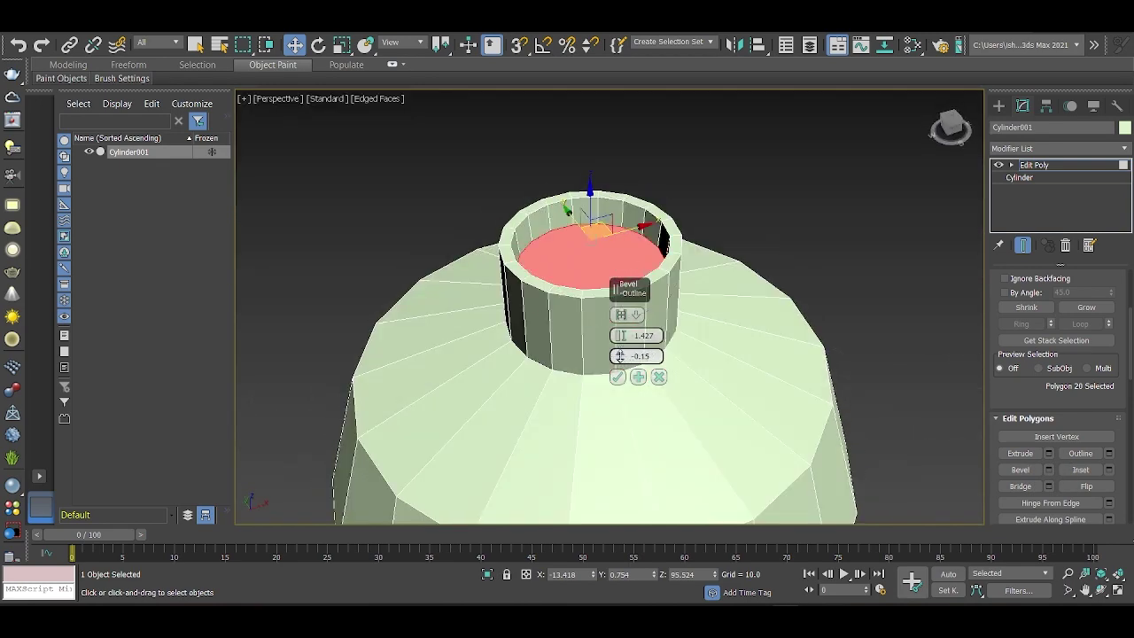
pyautogui.moveTo(619, 355)
pyautogui.mouseDown()
pyautogui.moveTo(622, 365)
pyautogui.moveTo(622, 337)
pyautogui.mouseUp()
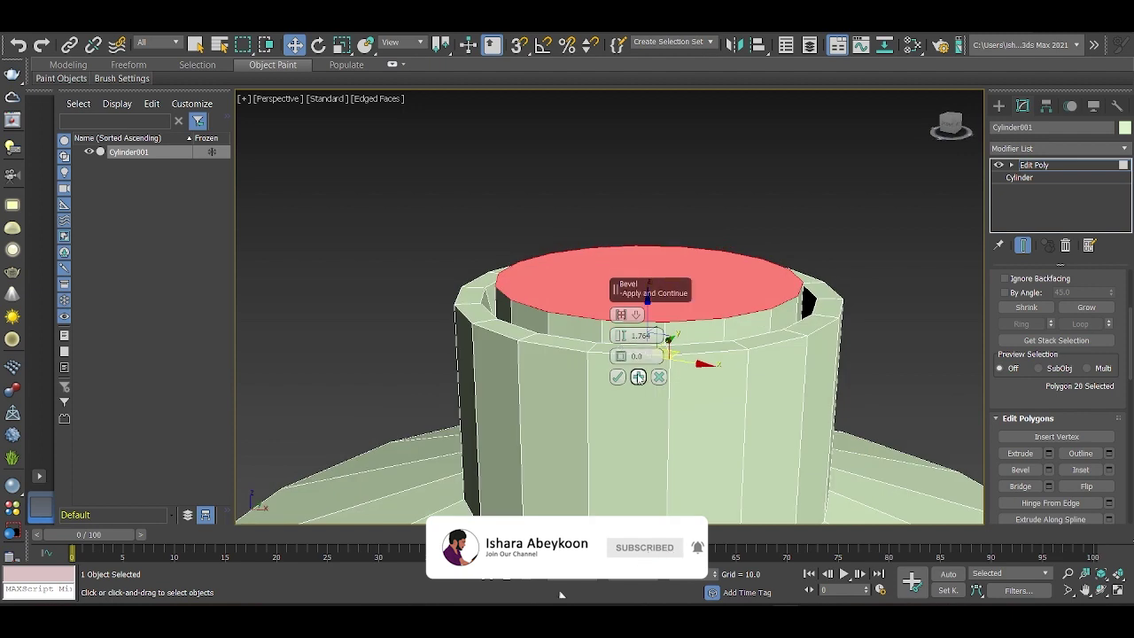
pyautogui.click(638, 376)
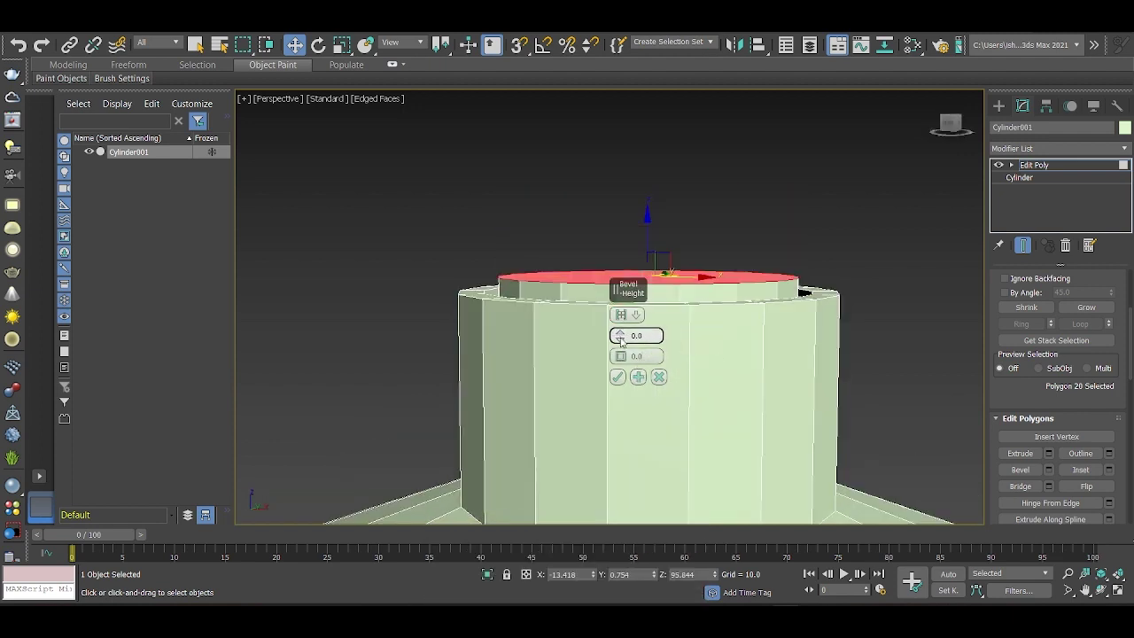
pyautogui.click(637, 376)
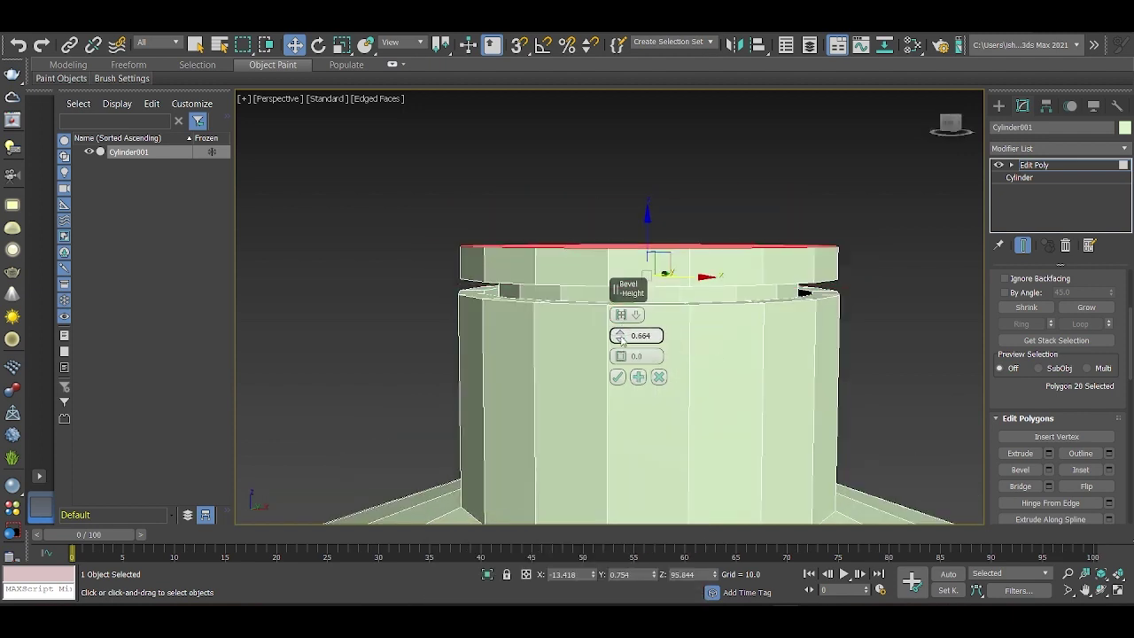
# Confirm the neck bevel and detach the shoulder and neck faces as the cap 'Object'.
pyautogui.click(617, 376)
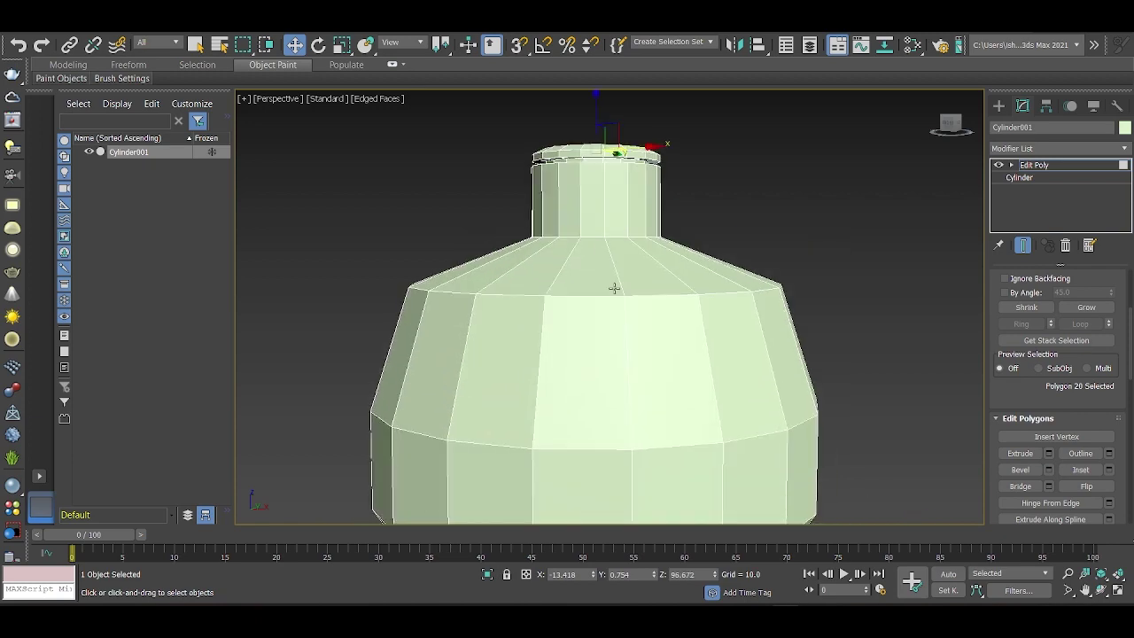
pyautogui.press('f')
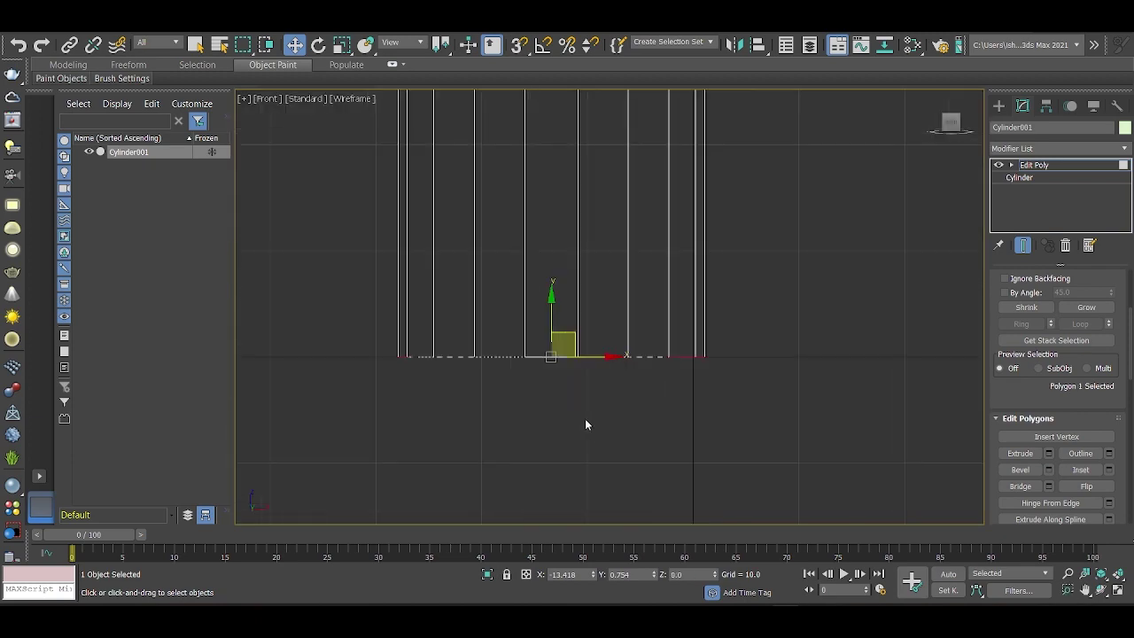
pyautogui.click(1048, 469)
pyautogui.hotkey('ctrl', 'z')
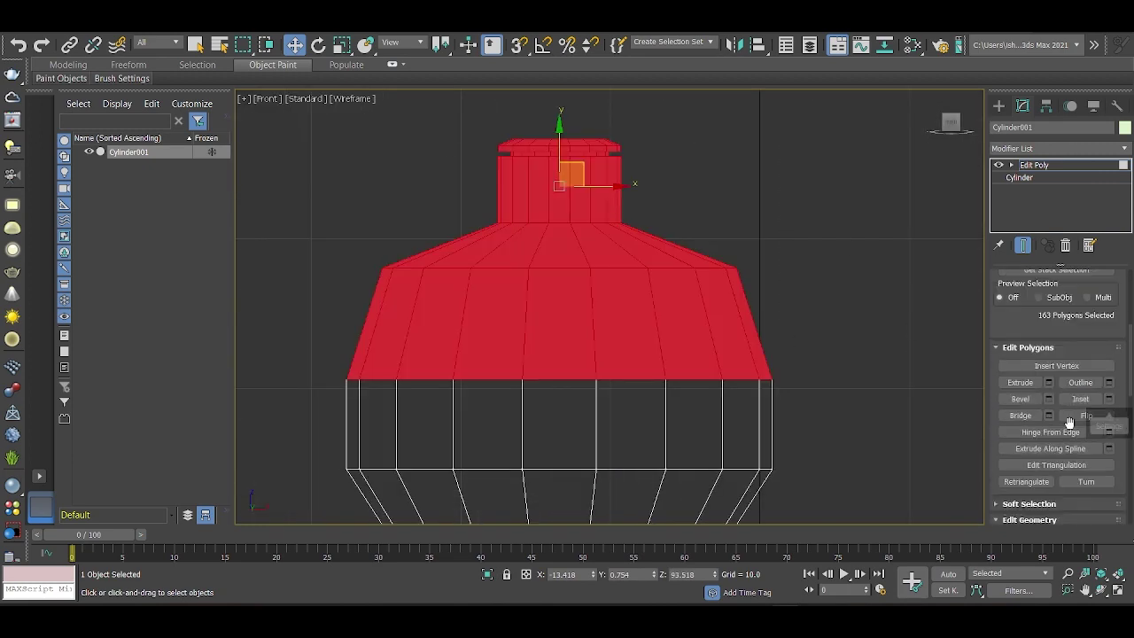
pyautogui.click(729, 277)
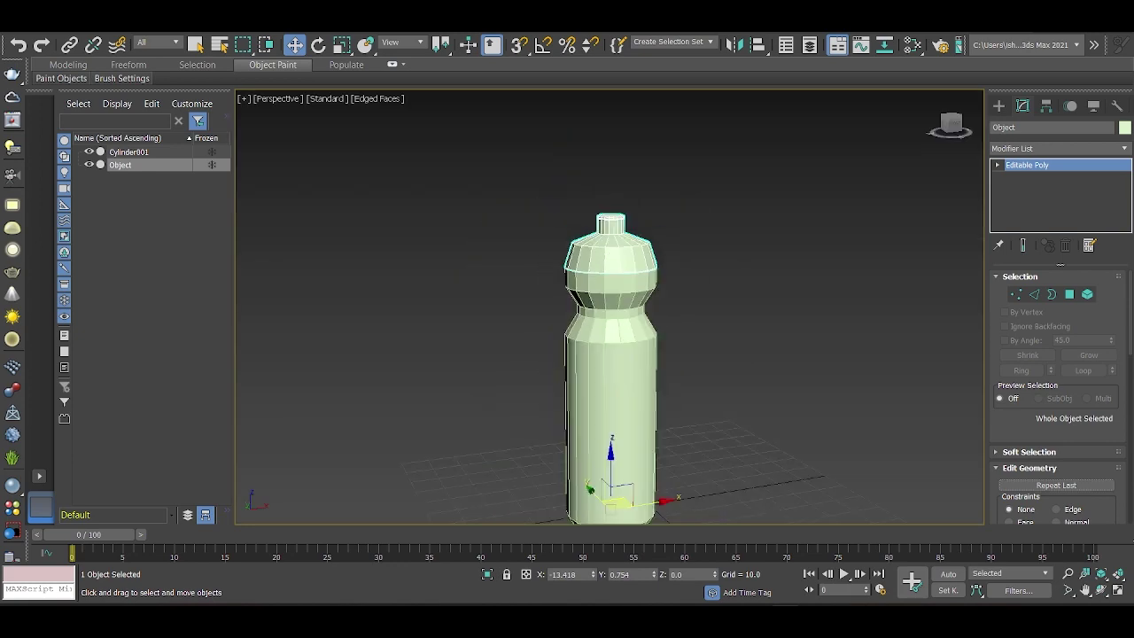
pyautogui.scroll(3, 620, 257)
pyautogui.scroll(4, 593, 308)
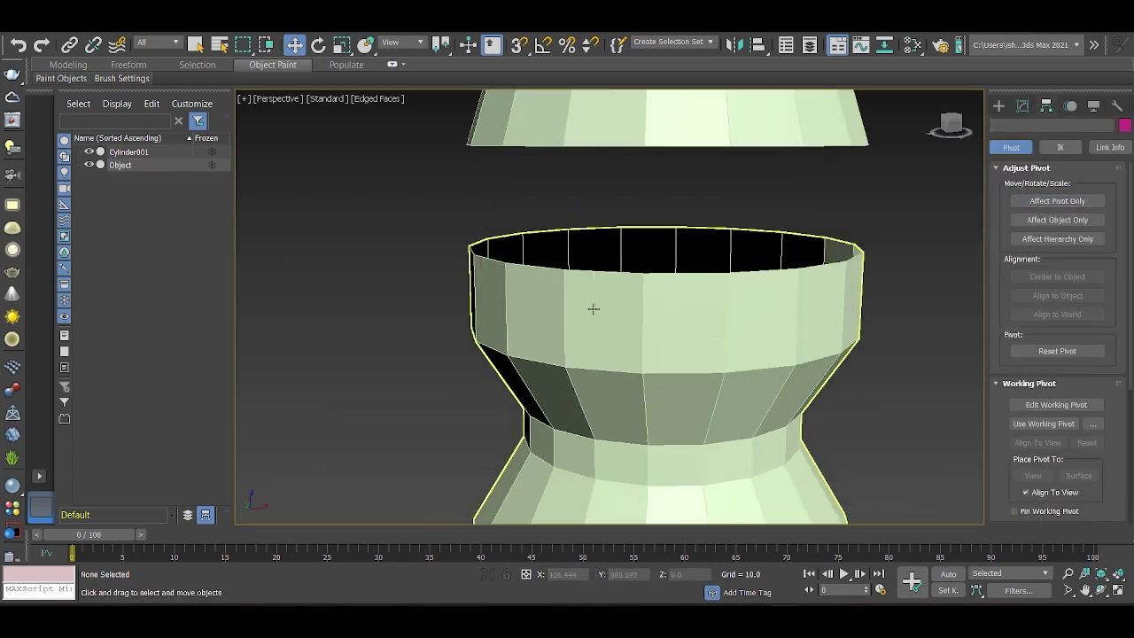
# Select the body's rim edge loop and the cap's open border edges, then clear them.
pyautogui.click(574, 257)
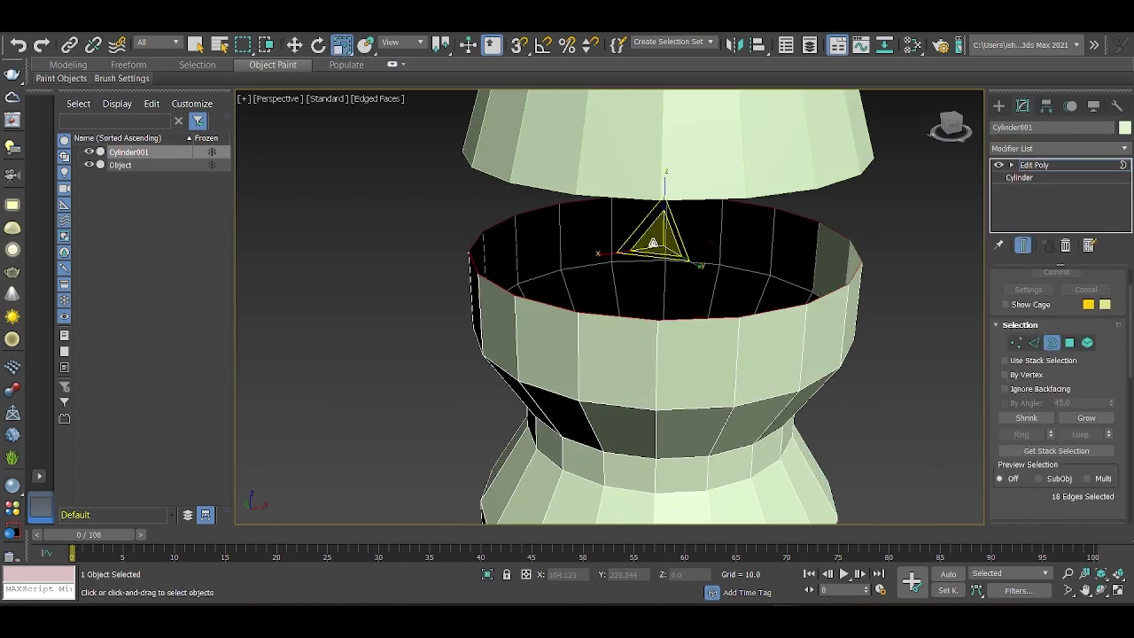
pyautogui.press('w')
pyautogui.scroll(-3, 620, 266)
pyautogui.scroll(6, 574, 322)
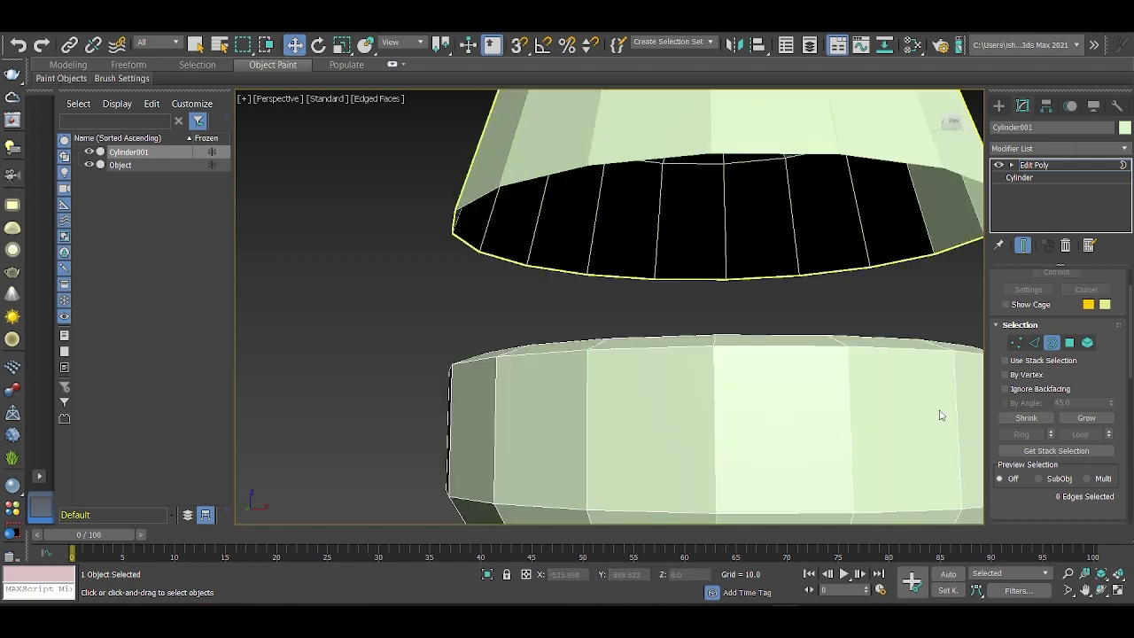
pyautogui.click(620, 177)
pyautogui.press('3')
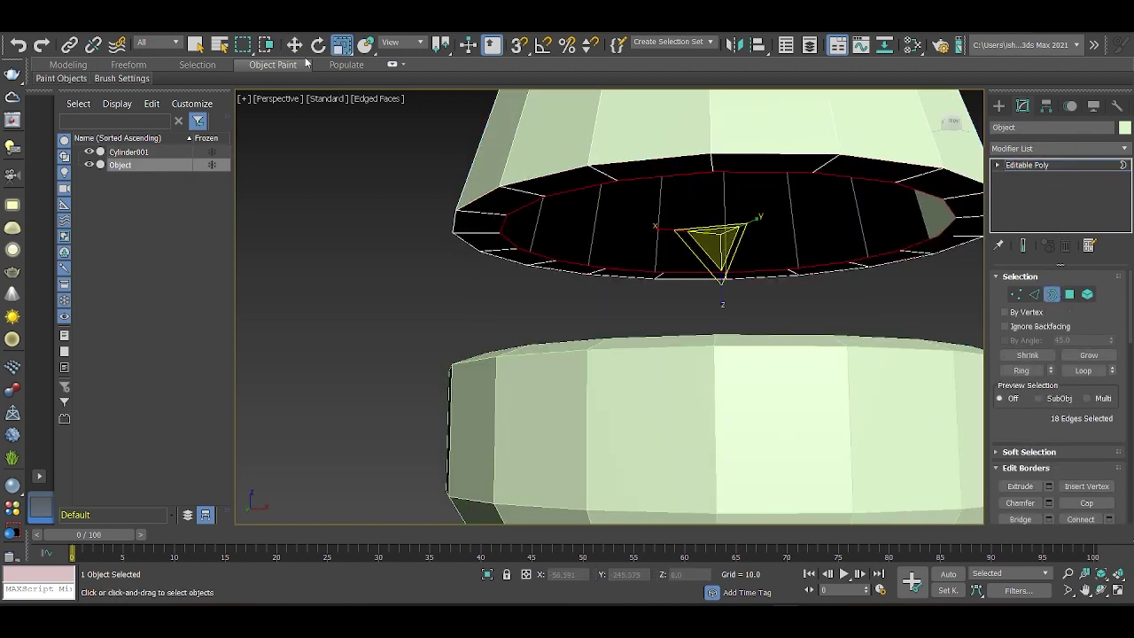
pyautogui.press('w')
pyautogui.scroll(-4, 442, 256)
pyautogui.click(442, 256)
pyautogui.scroll(5, 523, 352)
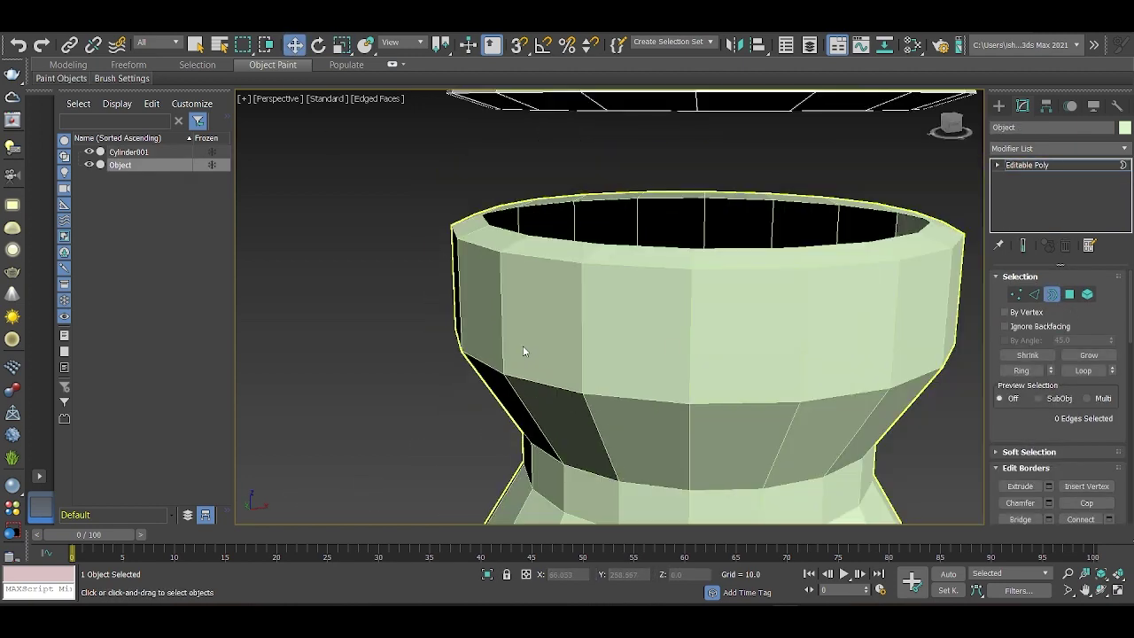
# Ring a rim-band edge on Cylinder001 and connect two support loops with pinch 87.
pyautogui.click(690, 336)
pyautogui.click(690, 337)
pyautogui.hotkey('alt', 'r')
pyautogui.hotkey('ctrl', 'shift', 'e')
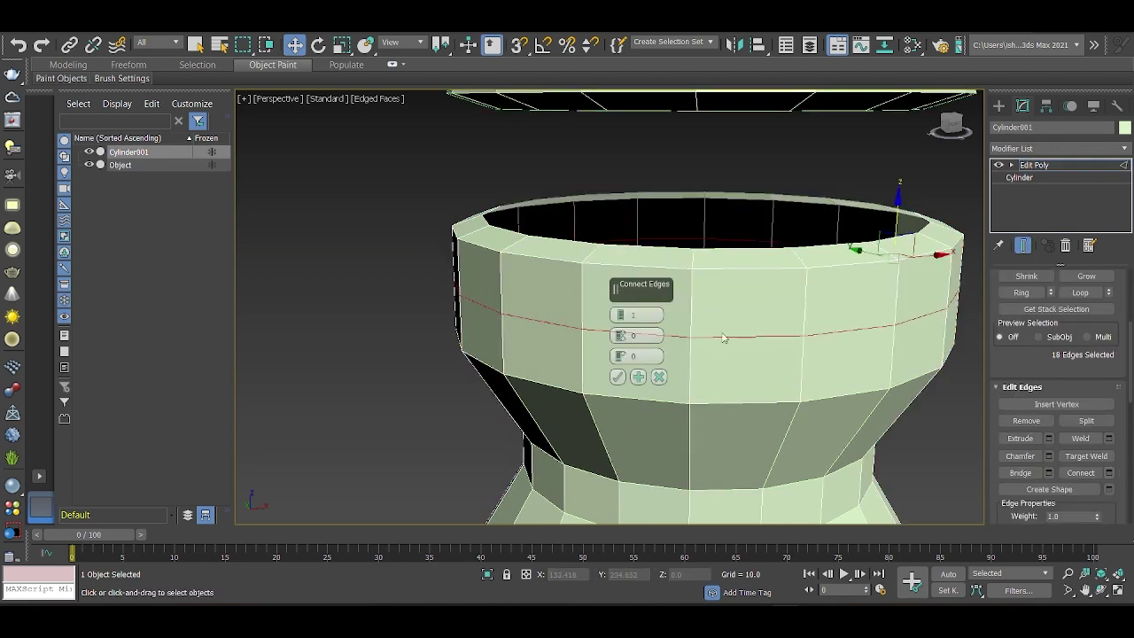
pyautogui.click(1035, 299)
pyautogui.hotkey('ctrl', 'shift', 'e')
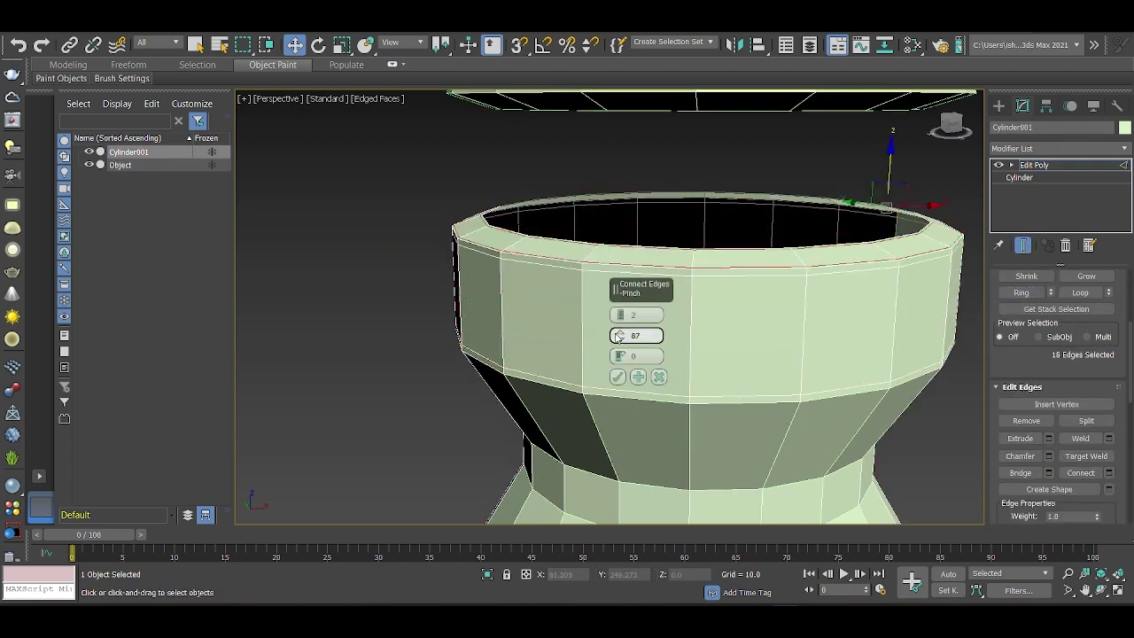
pyautogui.click(618, 376)
pyautogui.scroll(-2, 624, 410)
pyautogui.scroll(-2, 559, 405)
pyautogui.scroll(-2, 559, 390)
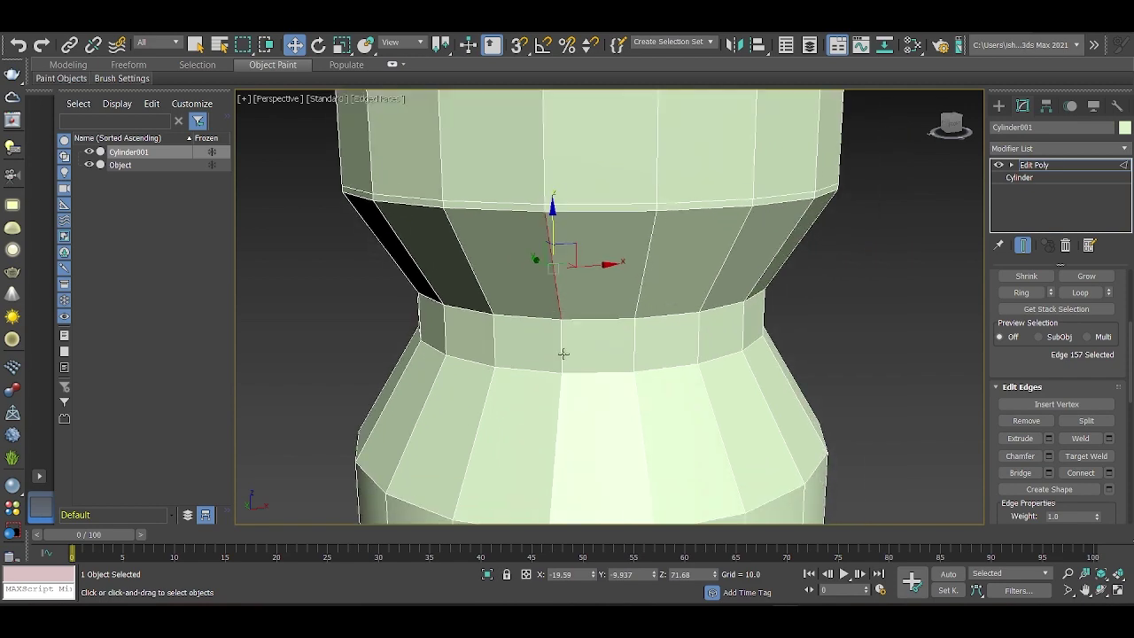
pyautogui.click(559, 378)
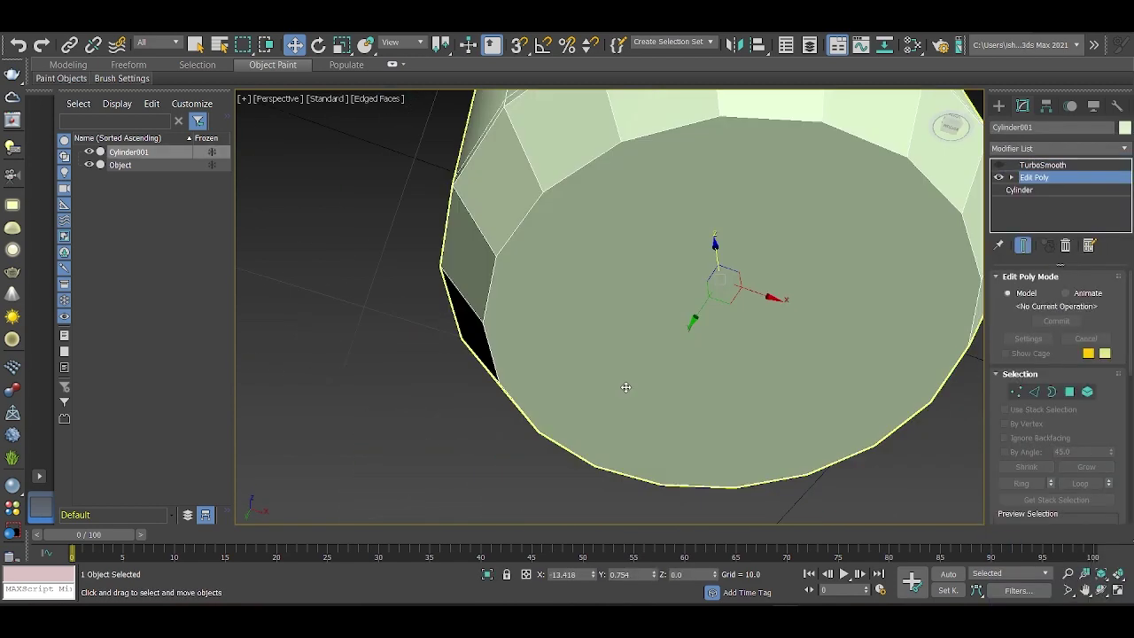
# Inset the bottom face by 0.524 and add two edge loops pinched 98 near the cap's lower edge.
pyautogui.click(623, 388)
pyautogui.click(1108, 487)
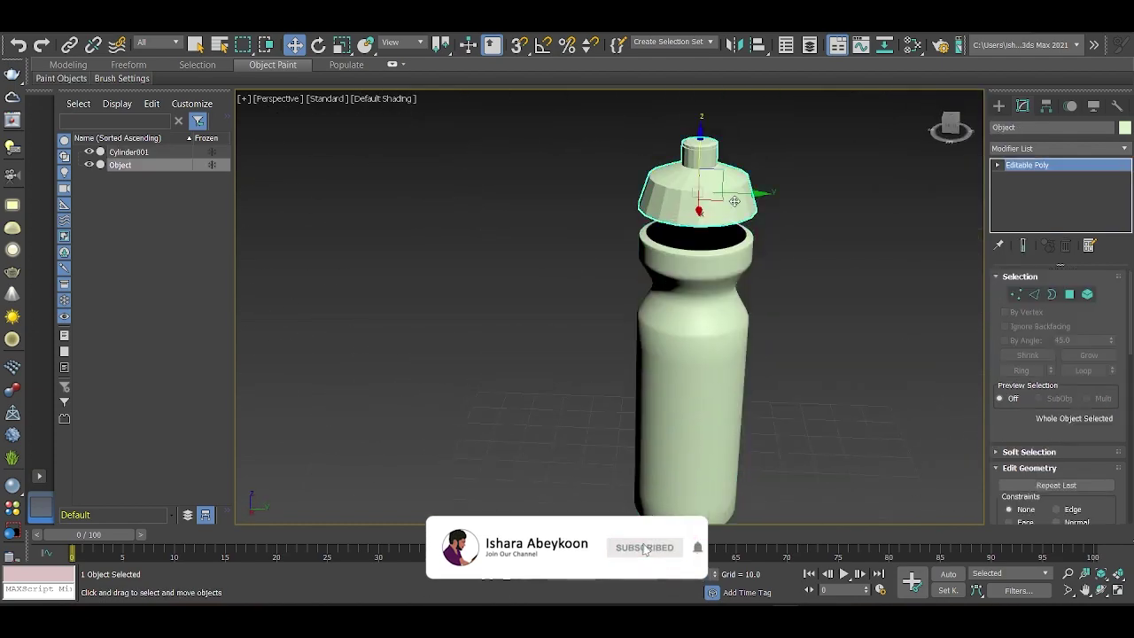
pyautogui.click(1020, 370)
pyautogui.scroll(-2, 1051, 425)
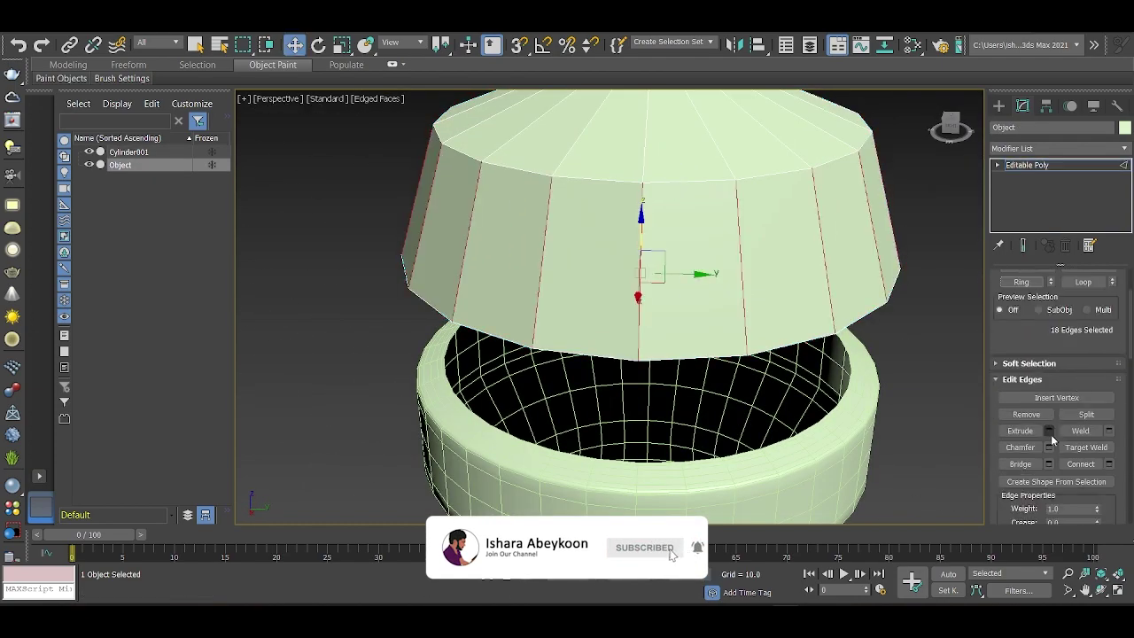
pyautogui.click(658, 377)
pyautogui.scroll(1, 1098, 466)
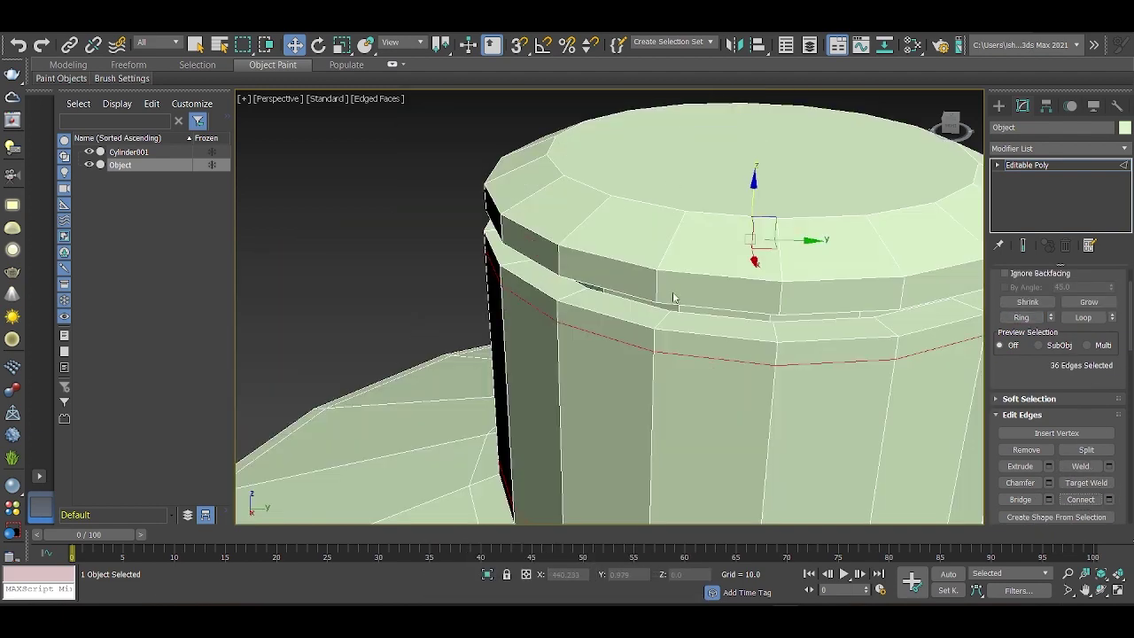
pyautogui.click(612, 197)
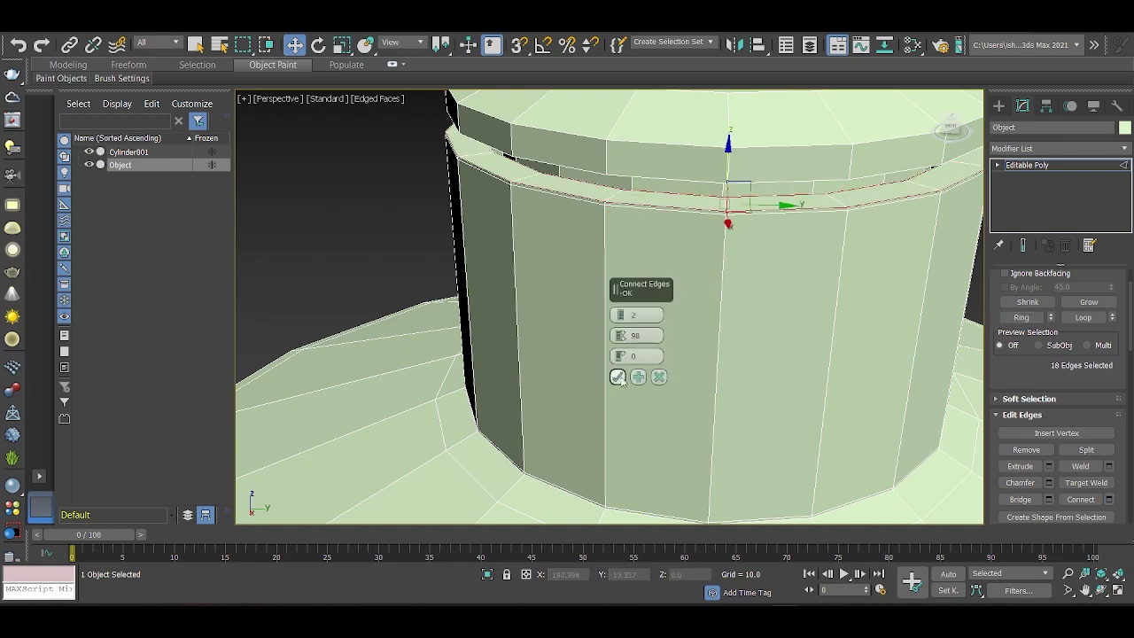
pyautogui.click(618, 376)
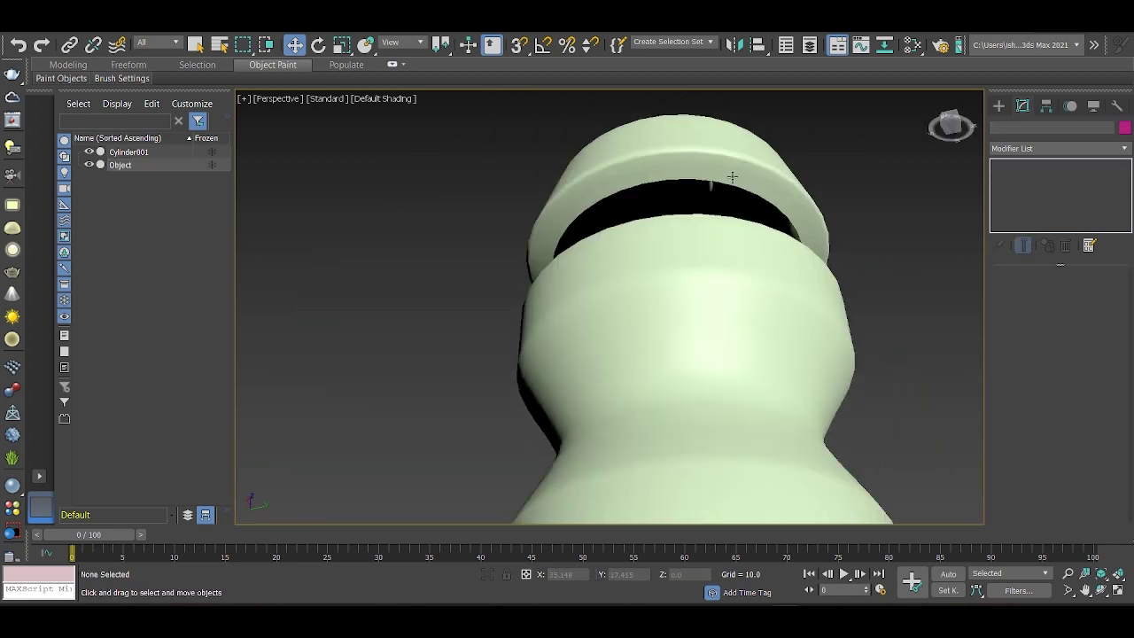
# Select both the bottle cap and the bottle body together.
pyautogui.scroll(-4, 699, 278)
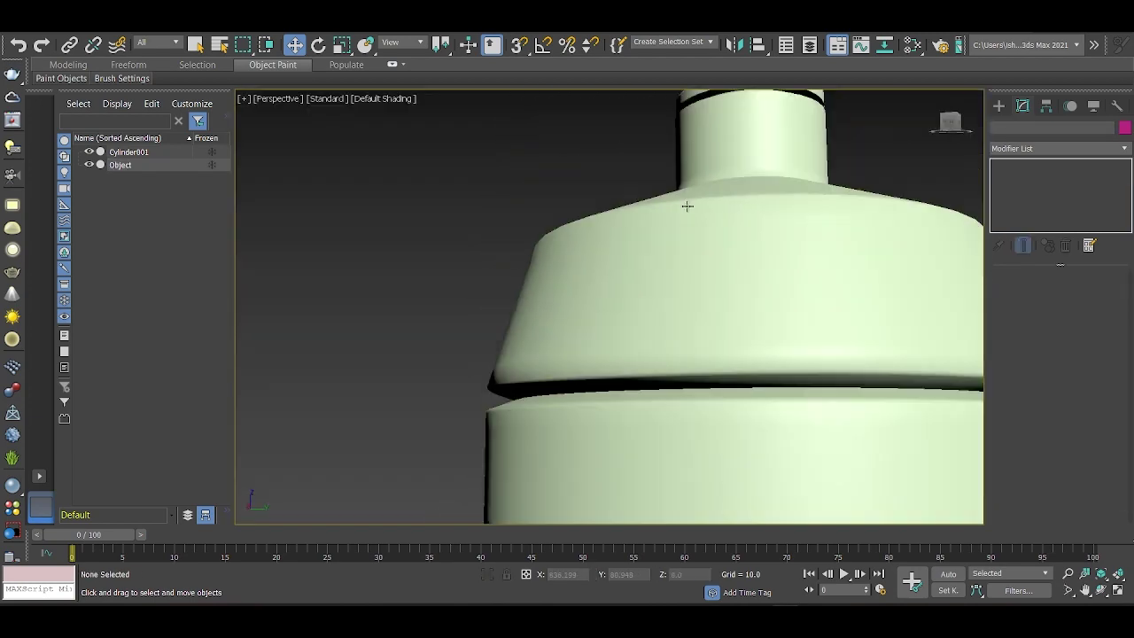
pyautogui.scroll(-5, 839, 318)
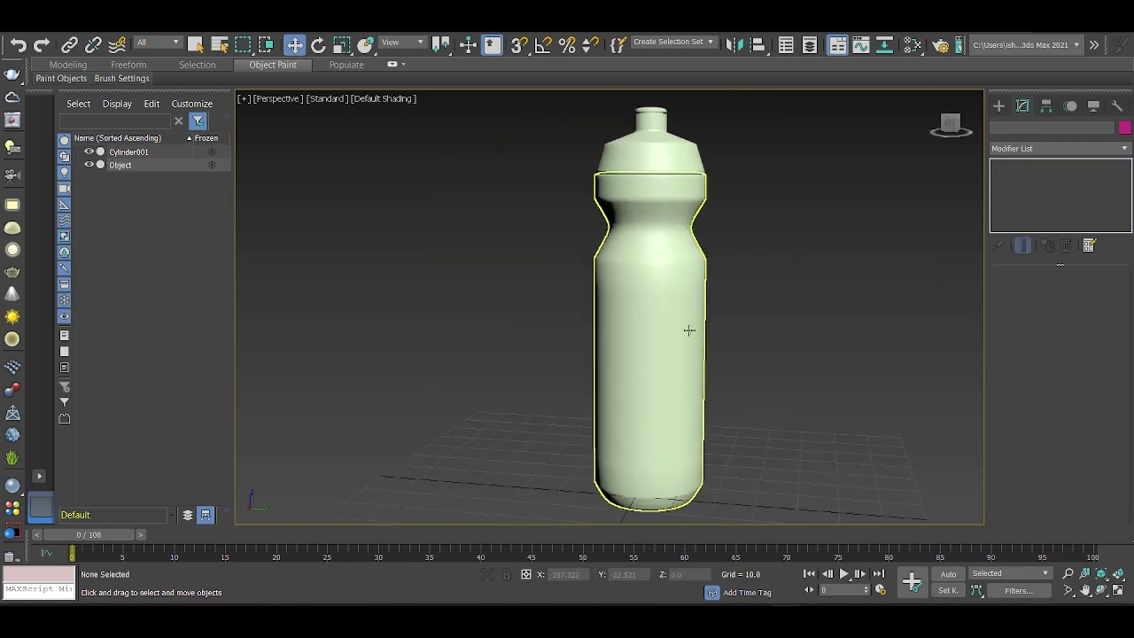
pyautogui.click(689, 331)
pyautogui.click(853, 327)
pyautogui.scroll(1, 854, 326)
pyautogui.click(611, 177)
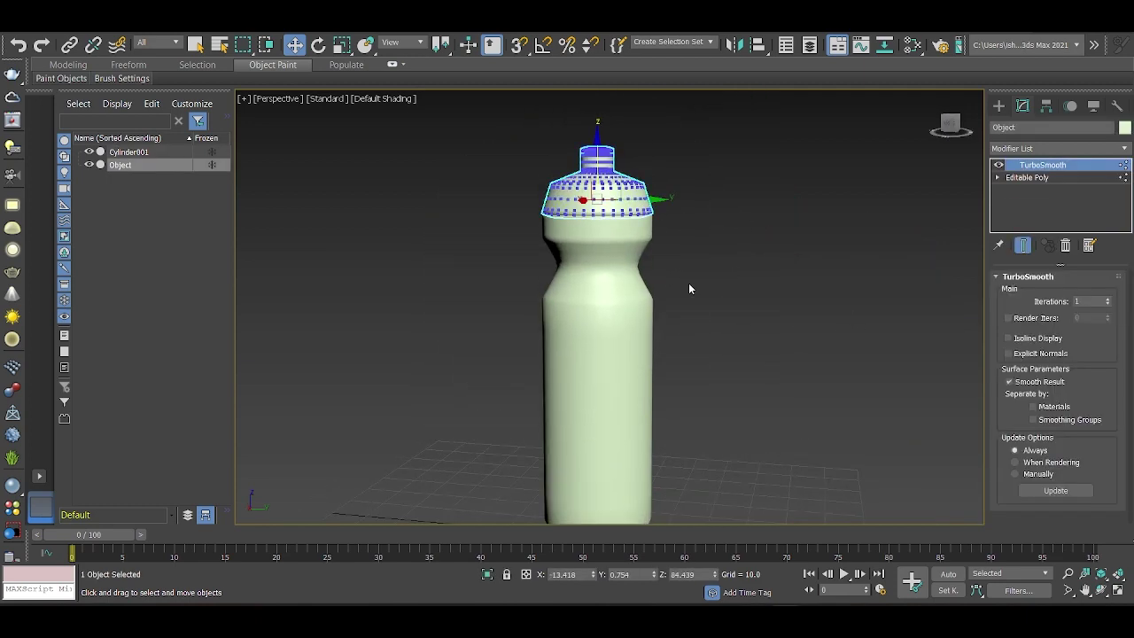
pyautogui.click(620, 319)
pyautogui.scroll(-4, 655, 265)
pyautogui.keyDown('ctrl'); pyautogui.click(647, 251); pyautogui.keyUp('ctrl')
# Group the cap and body as Group001 and frame the bottle in view.
pyautogui.click(571, 333)
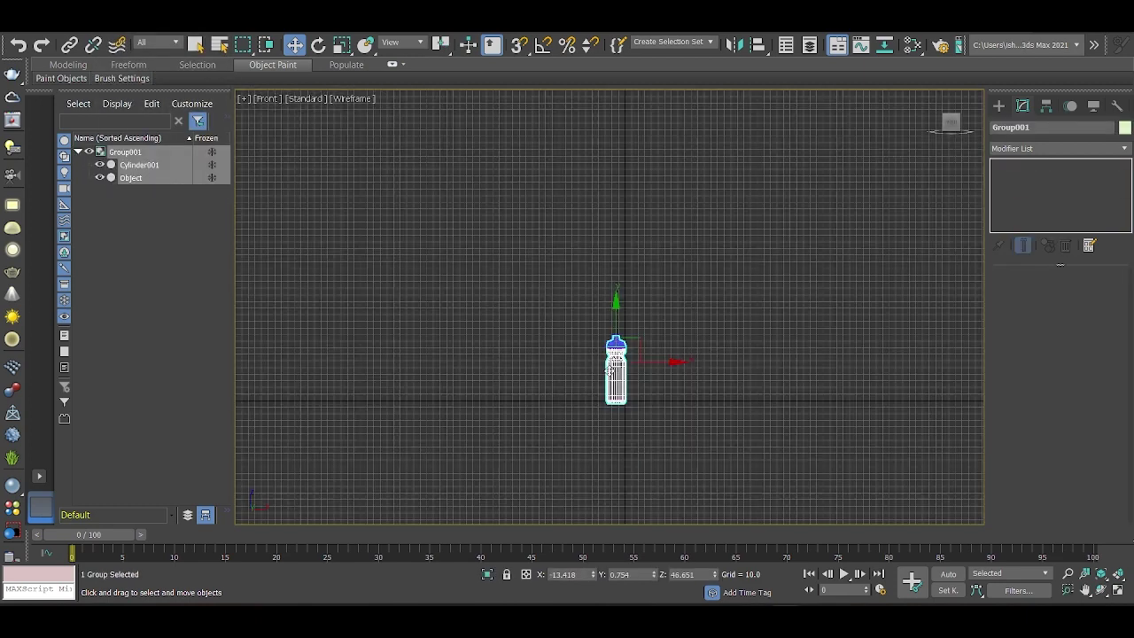
pyautogui.press('z')
pyautogui.press('p')
pyautogui.click(589, 271)
pyautogui.scroll(-2, 713, 281)
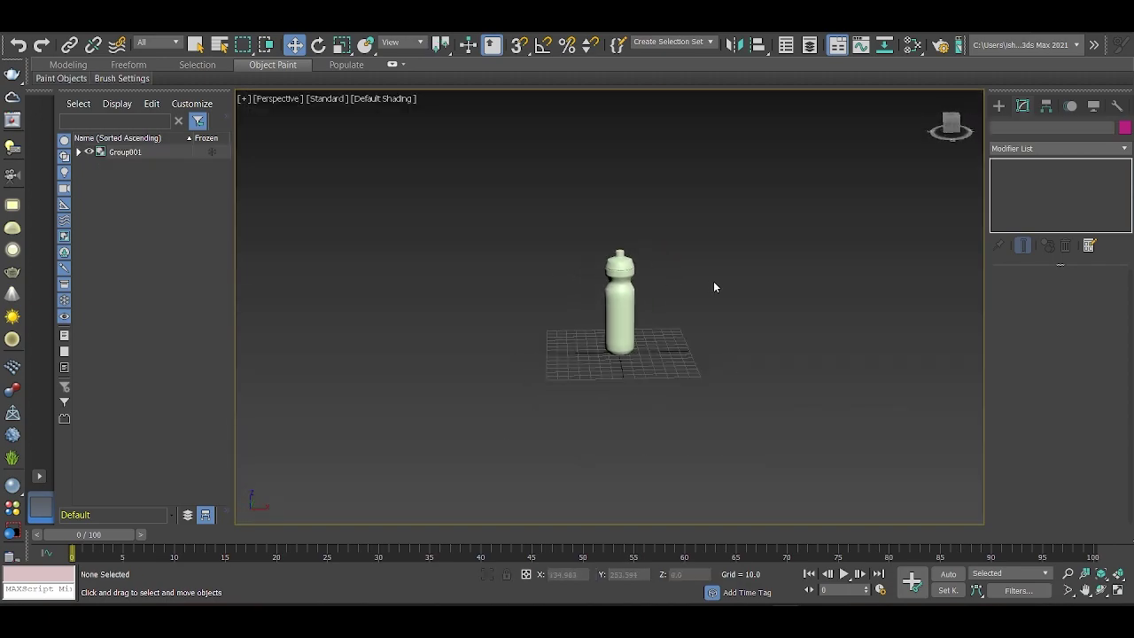
pyautogui.press('t')
# Draw a floor plane under the bottle and give it an Edit Poly modifier.
pyautogui.click(998, 105)
pyautogui.click(1088, 250)
pyautogui.moveTo(827, 421); pyautogui.dragTo(418, 197)
pyautogui.press('p')
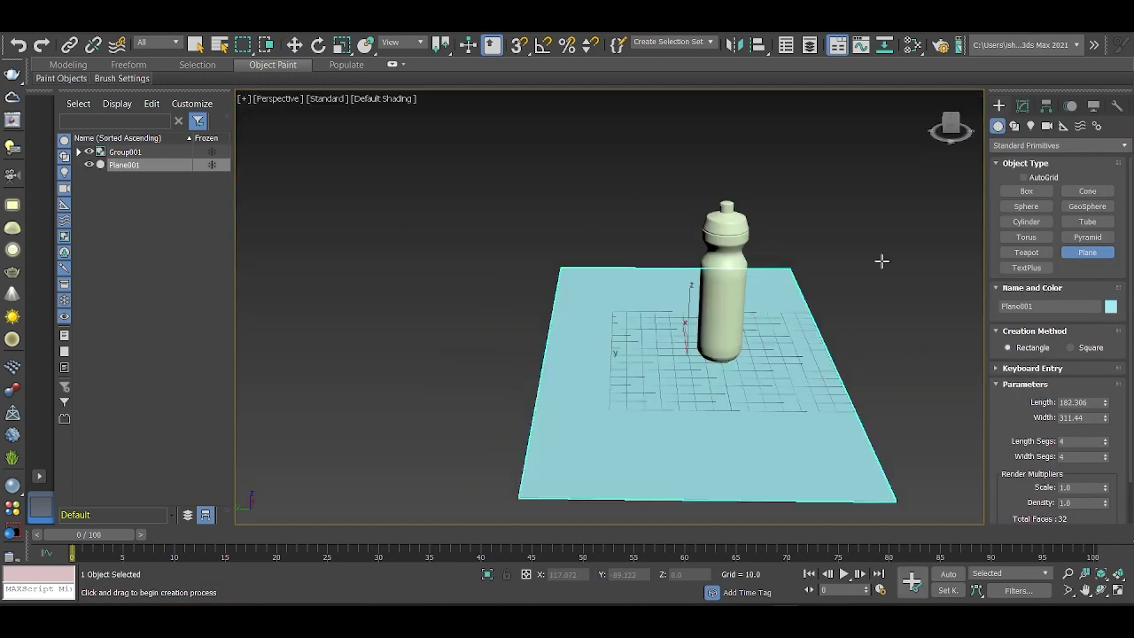
pyautogui.click(1058, 148)
pyautogui.click(1029, 200)
pyautogui.scroll(-2, 509, 363)
pyautogui.click(1028, 178)
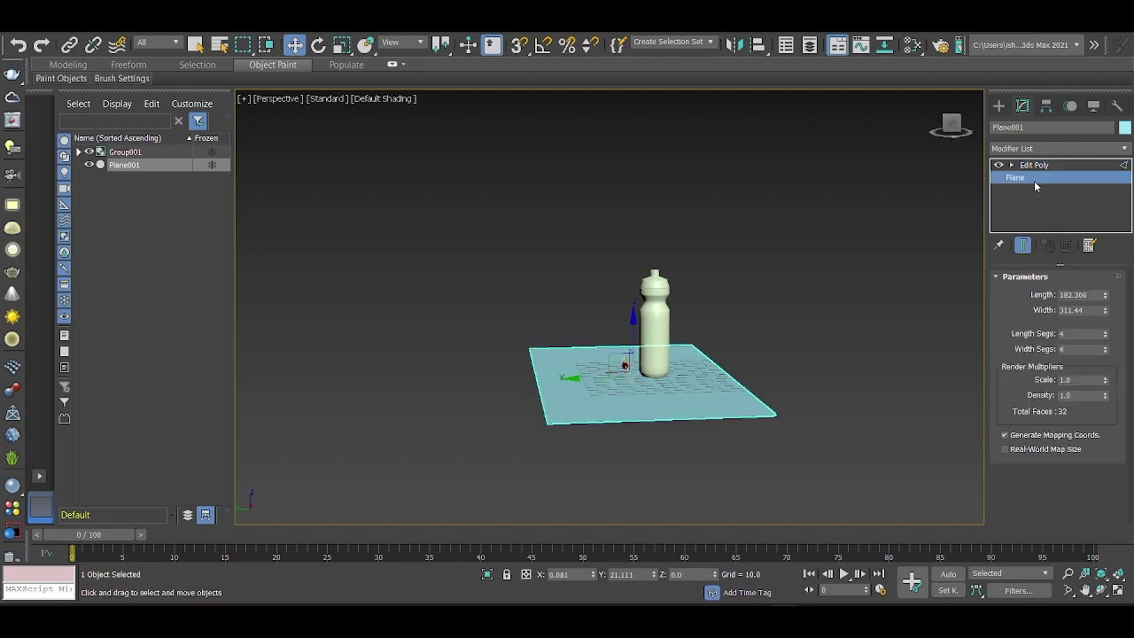
pyautogui.click(1032, 165)
# Pull the plane's back edge up into a wall and chamfer the corner with 4 segments.
pyautogui.keyDown('shift'); pyautogui.moveTo(536, 337); pyautogui.dragTo(536, 213); pyautogui.keyUp('shift')
pyautogui.scroll(3, 536, 212)
pyautogui.scroll(-3, 1045, 425)
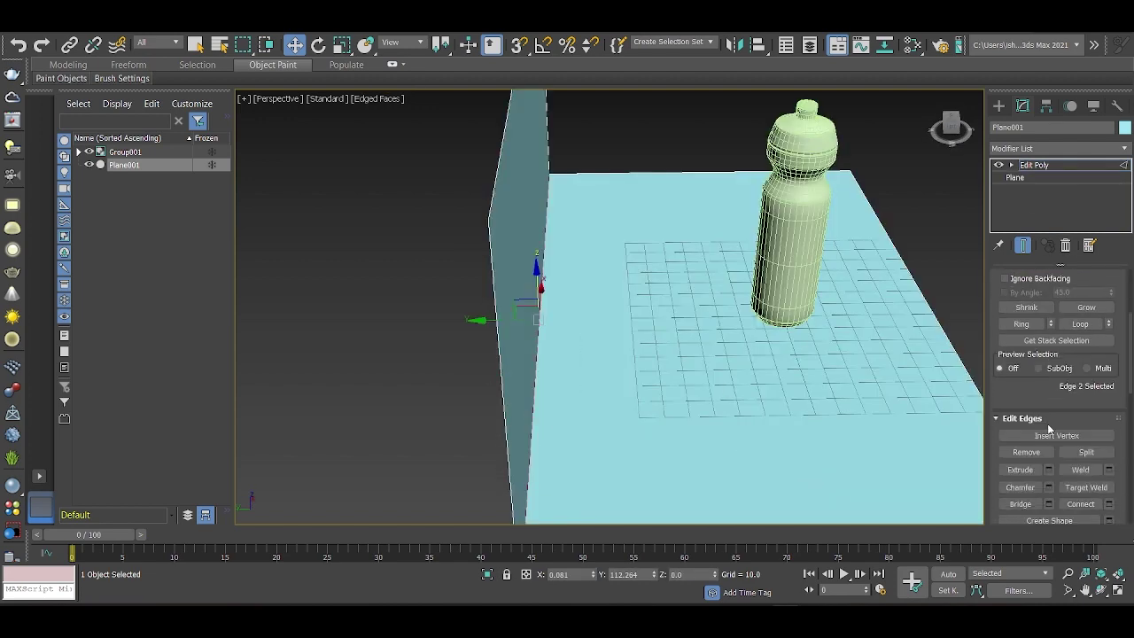
pyautogui.click(1048, 470)
pyautogui.moveTo(620, 363); pyautogui.dragTo(619, 355)
pyautogui.click(617, 459)
# Orbit and switch views to inspect the curved backdrop from front and perspective.
pyautogui.scroll(-3, 566, 354)
pyautogui.scroll(-2, 566, 354)
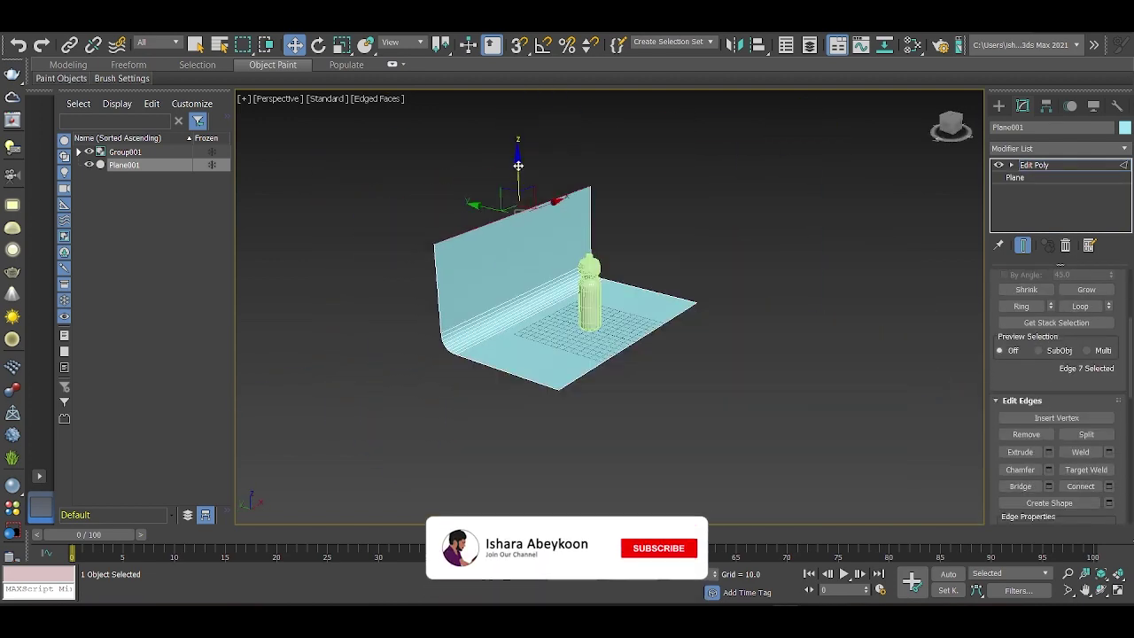
pyautogui.keyDown('alt'); pyautogui.moveTo(481, 354); pyautogui.dragTo(502, 370, button='middle'); pyautogui.keyUp('alt')
pyautogui.press('f')
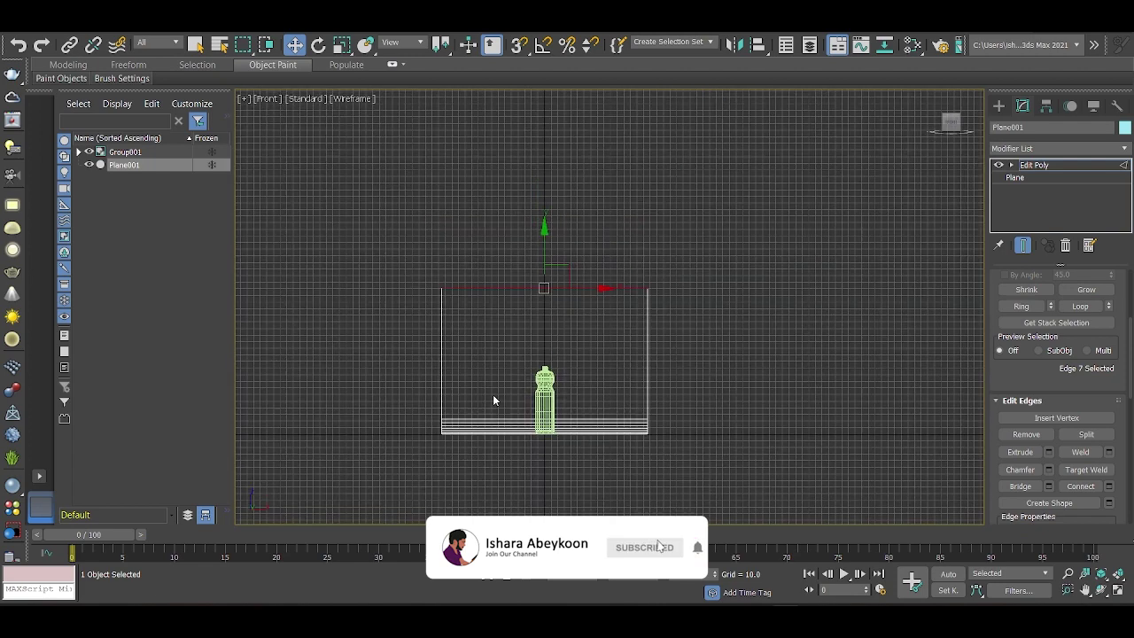
pyautogui.scroll(2, 493, 397)
pyautogui.hotkey('shift', 'z')
# Place a Physical camera aimed at the bottle, then delete it and its target.
pyautogui.click(1025, 190)
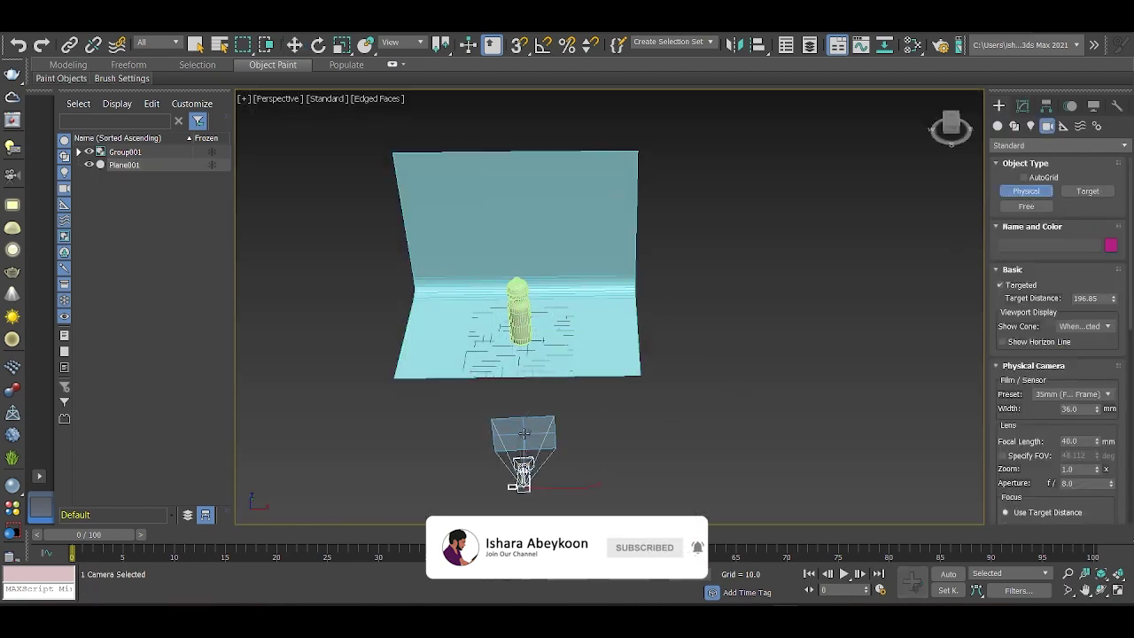
pyautogui.moveTo(519, 460); pyautogui.dragTo(519, 389)
pyautogui.hotkey('alt', 'w')
pyautogui.press('c')
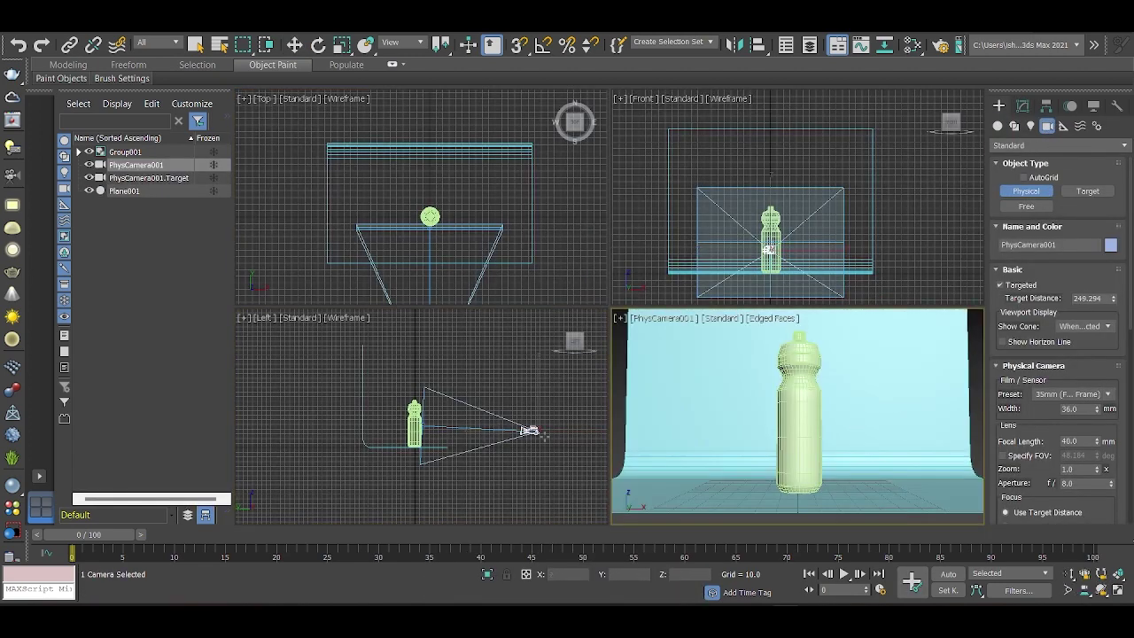
pyautogui.press('w')
pyautogui.click(1023, 106)
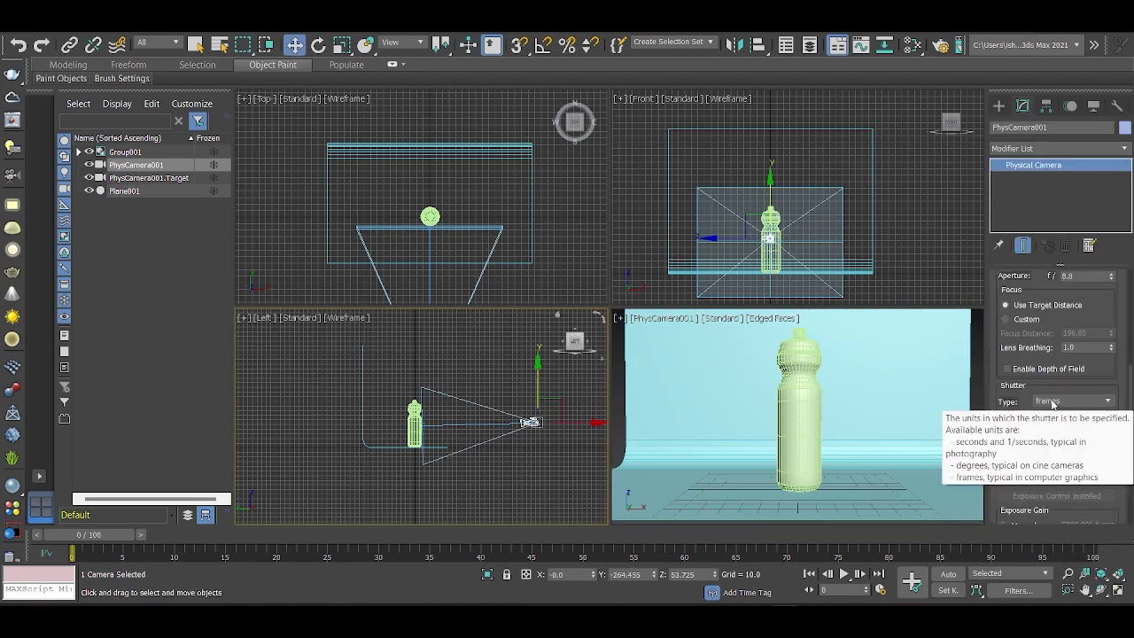
pyautogui.press('Delete')
# Create a VRayPhysicalCamera aimed at the bottle and look through it.
pyautogui.click(998, 105)
pyautogui.click(1058, 145)
pyautogui.click(1010, 169)
pyautogui.click(1087, 191)
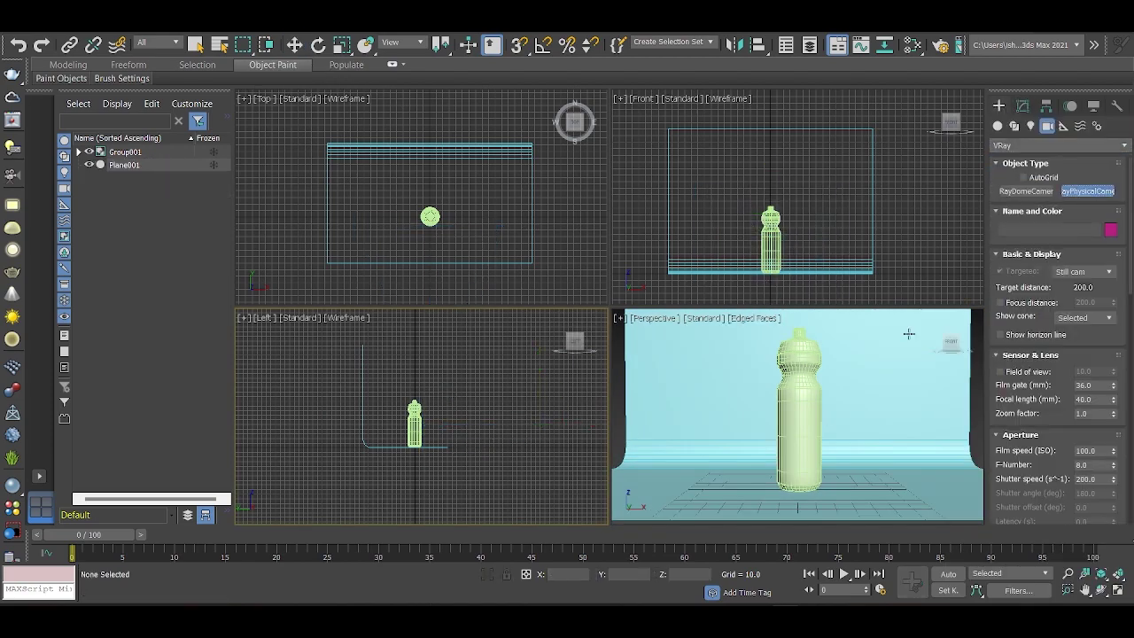
pyautogui.moveTo(573, 417); pyautogui.dragTo(414, 416)
pyautogui.press('c')
pyautogui.press('w')
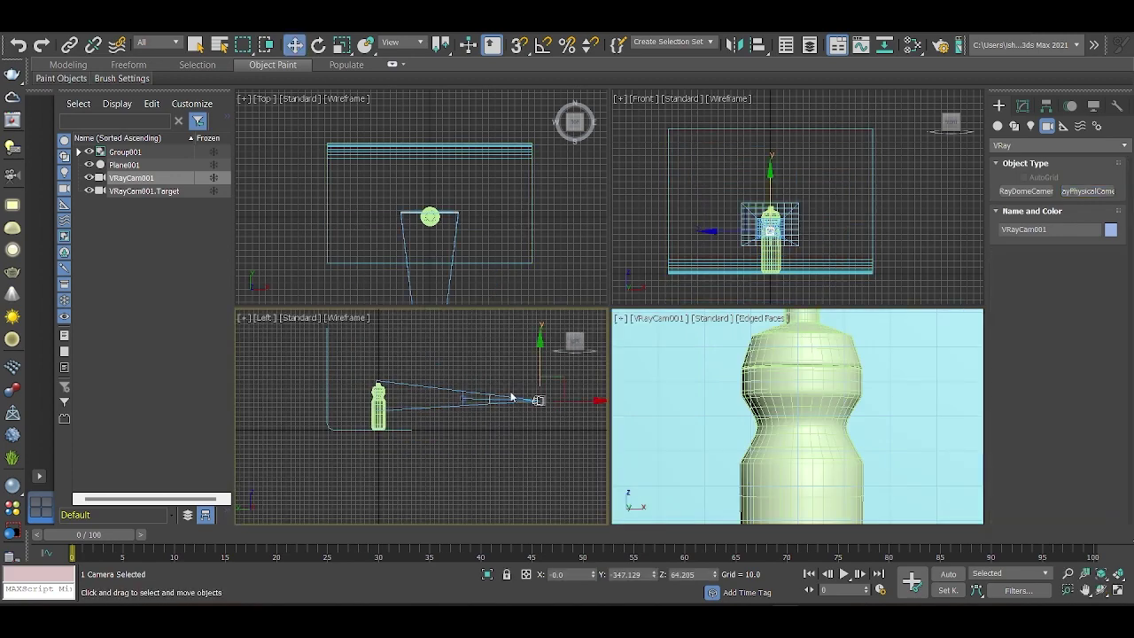
# Select the backdrop plane and check the framing in the side and top views.
pyautogui.scroll(3, 318, 413)
pyautogui.scroll(-5, 410, 384)
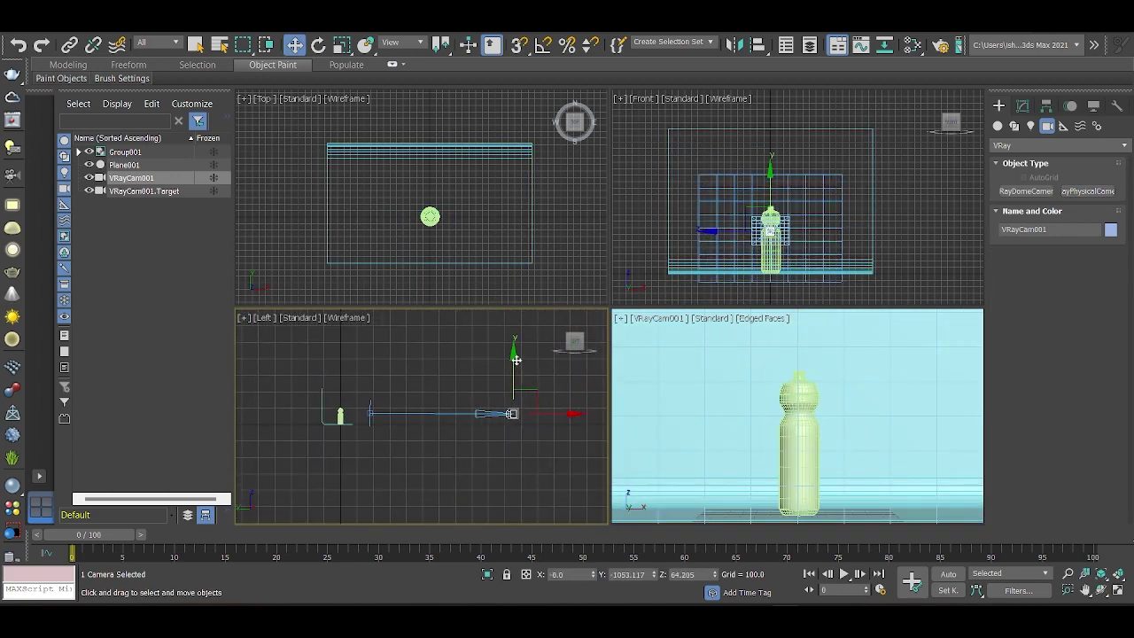
pyautogui.click(706, 411)
pyautogui.scroll(2, 336, 422)
pyautogui.hotkey('alt', 'w')
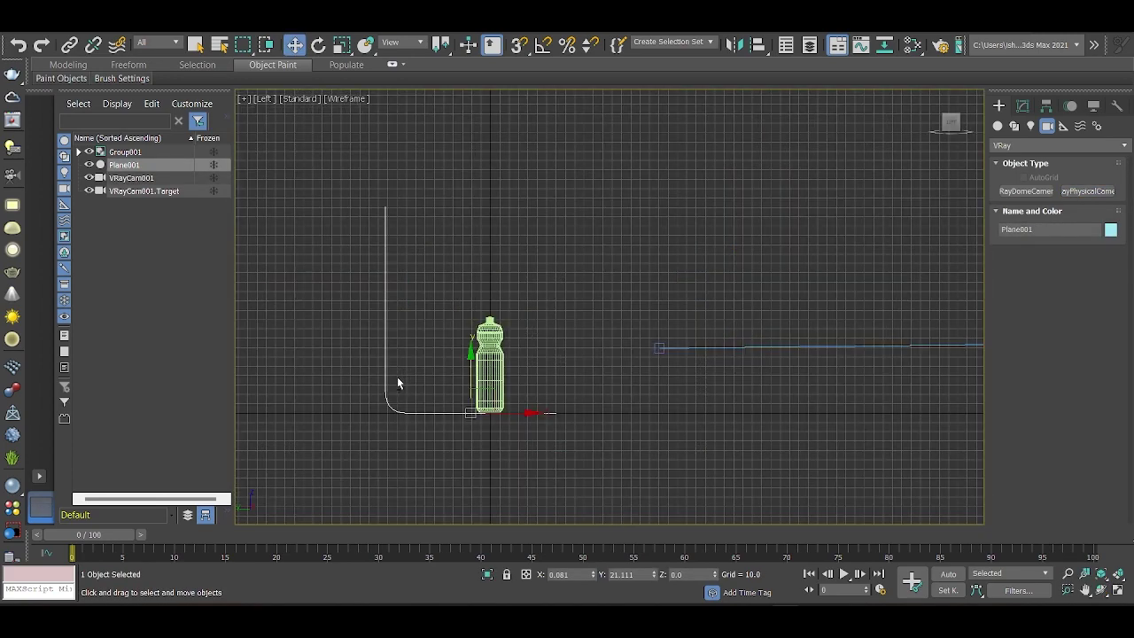
pyautogui.keyDown('alt'); pyautogui.moveTo(396, 377); pyautogui.dragTo(442, 430, button='middle'); pyautogui.keyUp('alt')
pyautogui.press('t')
pyautogui.click(1030, 126)
pyautogui.click(1059, 145)
# Draw a V-Ray plane light over the floor in the Top view and raise it.
pyautogui.click(1045, 172)
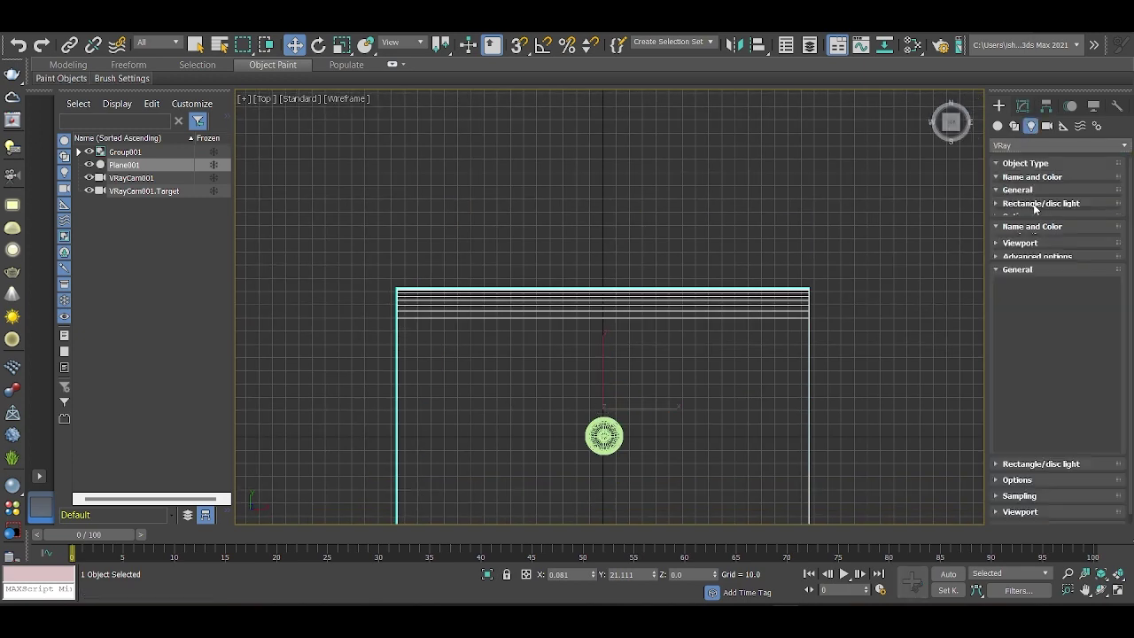
pyautogui.click(1026, 190)
pyautogui.moveTo(400, 340); pyautogui.dragTo(813, 408)
pyautogui.press('p')
pyautogui.press('w')
pyautogui.moveTo(567, 425); pyautogui.dragTo(566, 328)
# Lift VRayLight001 above the bottle and tilt it 60° with angle snap on.
pyautogui.press('F3')
pyautogui.keyDown('alt'); pyautogui.moveTo(566, 328); pyautogui.dragTo(524, 162, button='middle'); pyautogui.keyUp('alt')
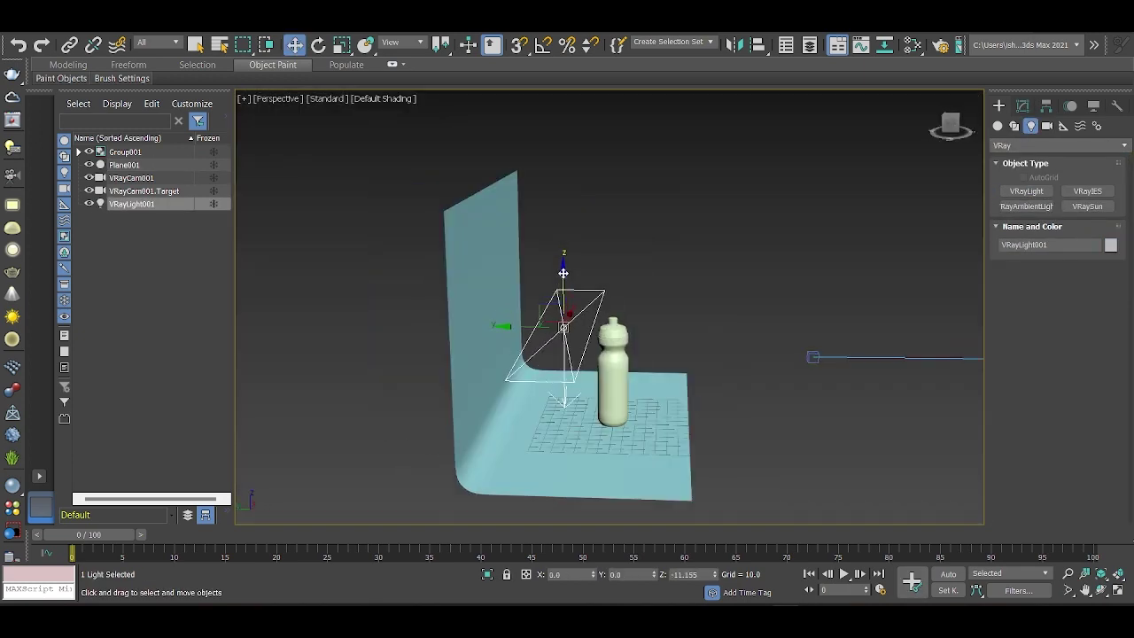
pyautogui.press('a')
pyautogui.moveTo(542, 258)
pyautogui.keyDown('alt'); pyautogui.mouseDown(button='middle')
pyautogui.moveTo(445, 276)
pyautogui.moveTo(684, 219)
pyautogui.mouseUp(button='middle'); pyautogui.keyUp('alt')
pyautogui.click(454, 232)
# View through VRayCam001, check Render Setup, and run a V-Ray test render.
pyautogui.press('w')
pyautogui.press('c')
pyautogui.rightClick(509, 200)
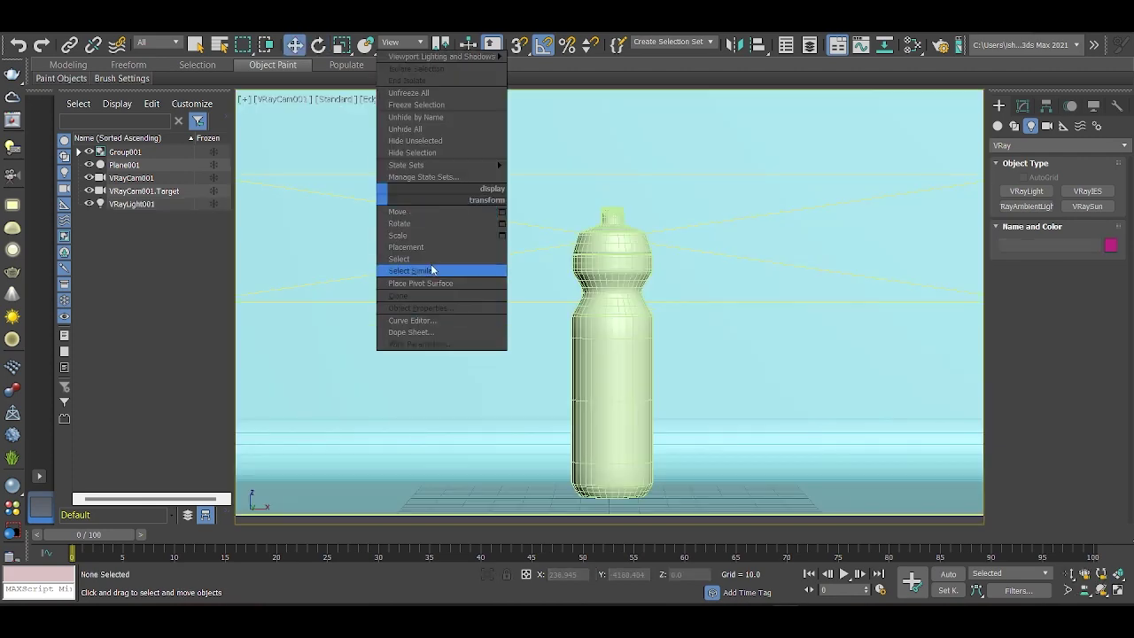
pyautogui.press('F10')
pyautogui.press('F10')
pyautogui.press('F10')
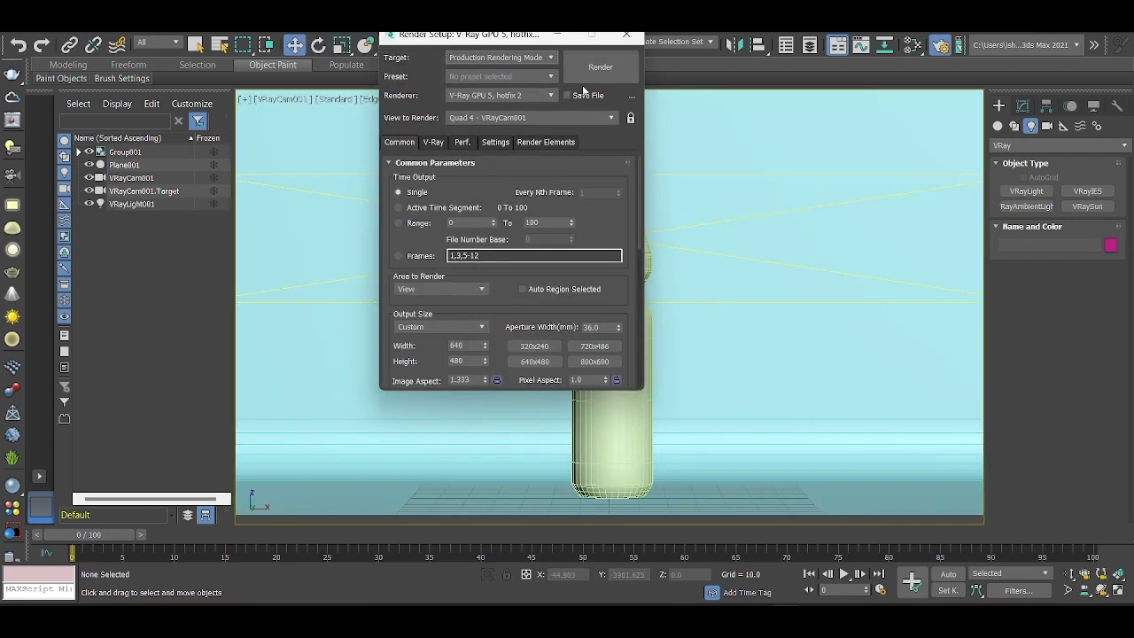
pyautogui.press('F10')
pyautogui.hotkey('alt', 'w')
pyautogui.hotkey('shift', 'q')
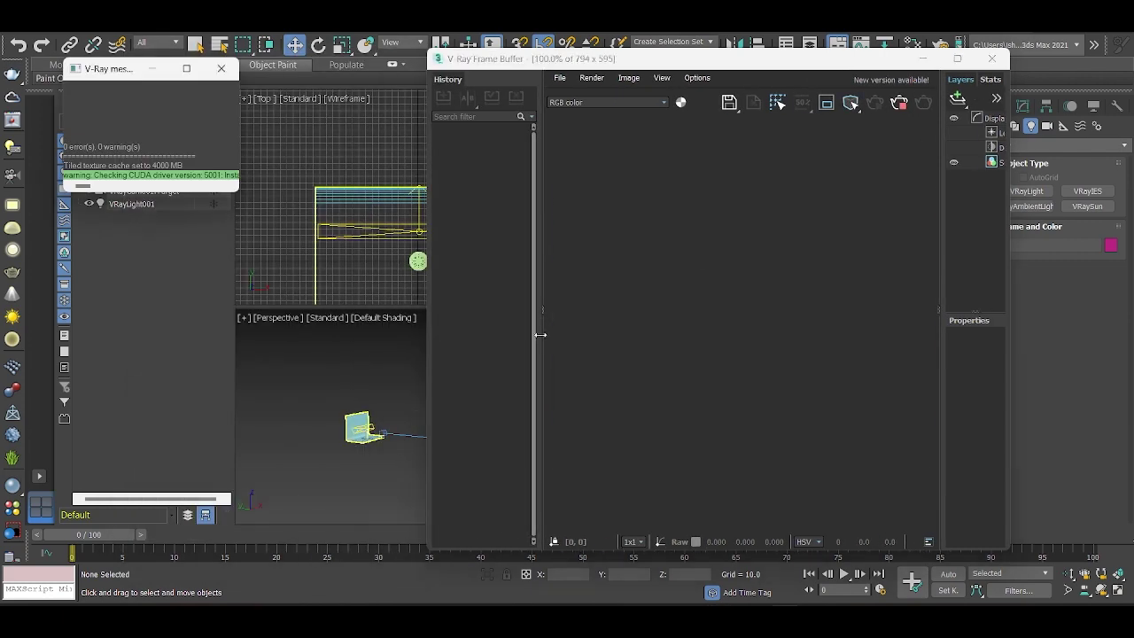
pyautogui.click(377, 421)
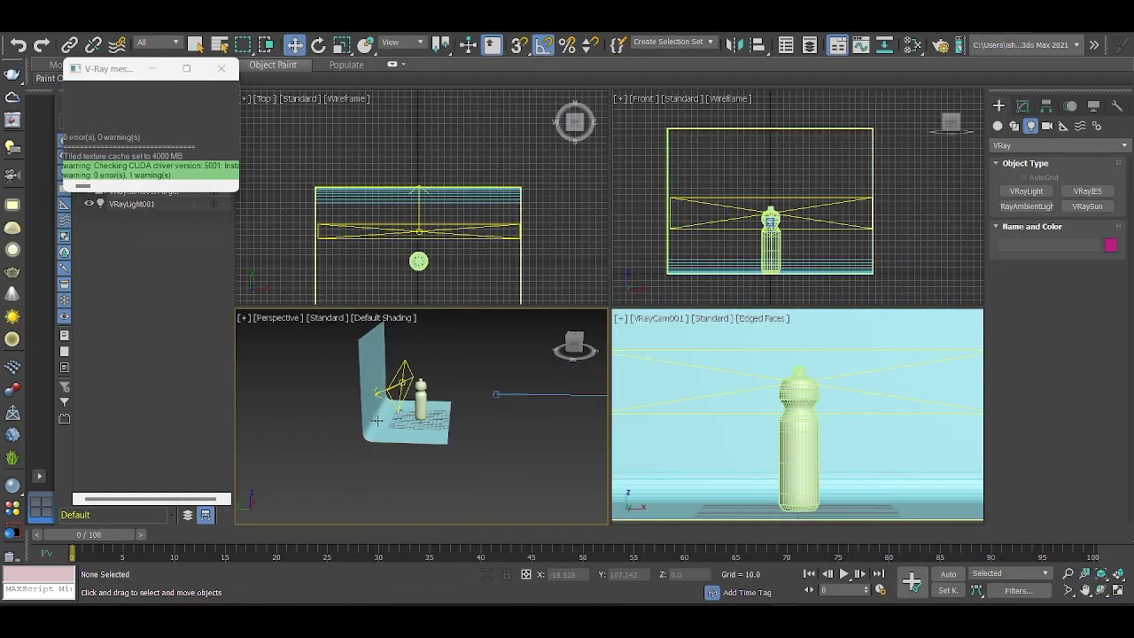
# Draw a second V-Ray plane light beside the bottle from the Top view.
pyautogui.click(420, 458)
pyautogui.press('t')
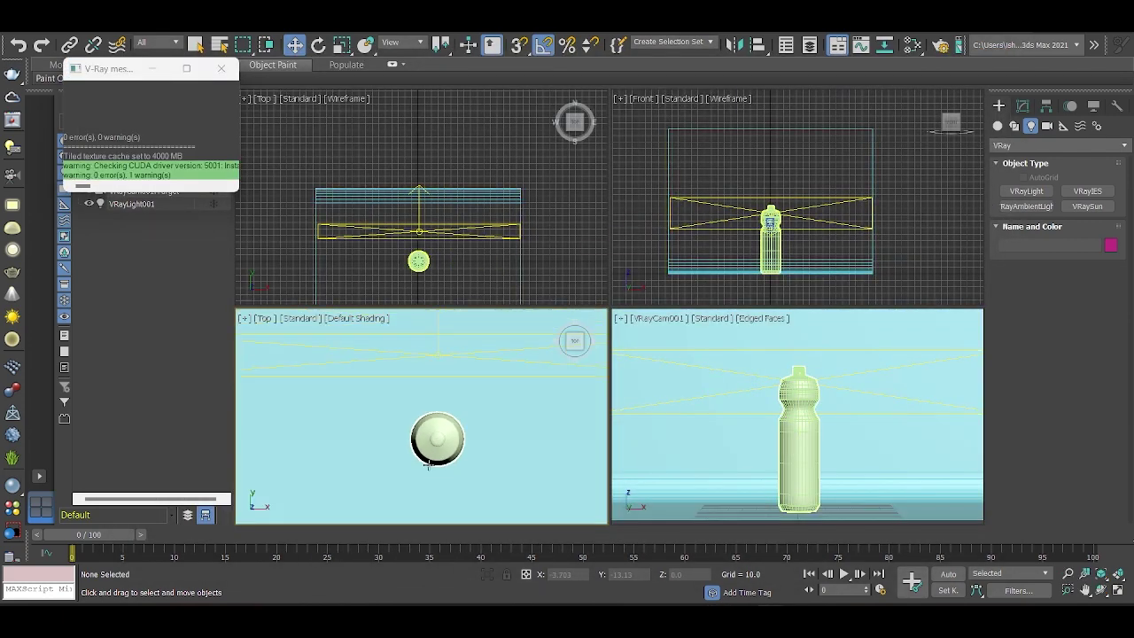
pyautogui.moveTo(506, 503); pyautogui.dragTo(506, 503)
pyautogui.press('p')
pyautogui.press('w')
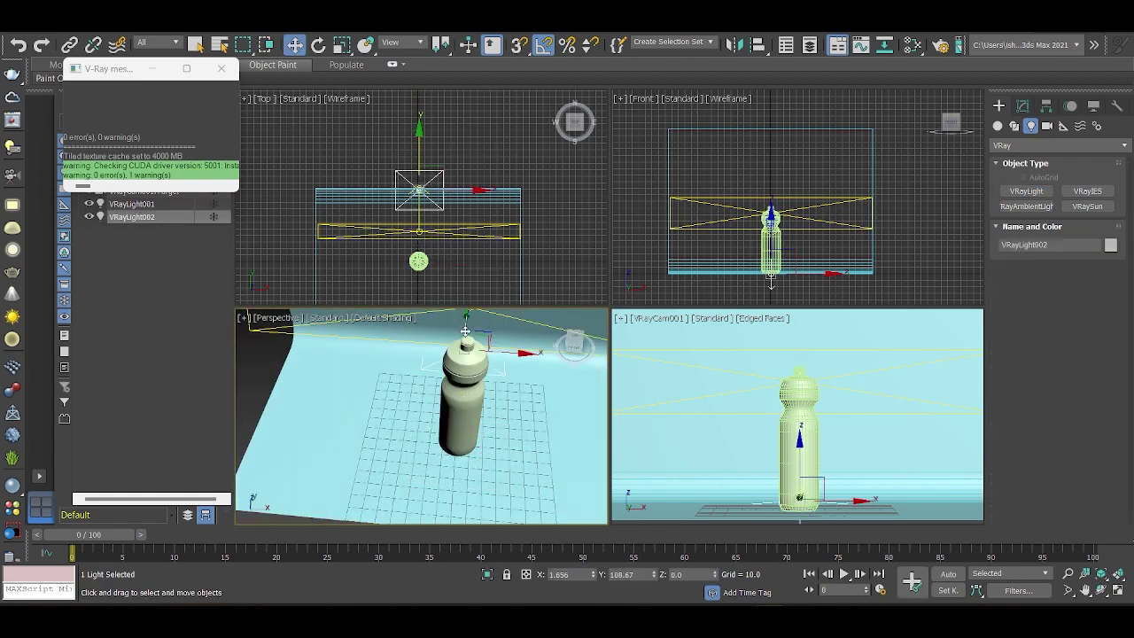
pyautogui.moveTo(377, 422)
pyautogui.keyDown('alt'); pyautogui.mouseDown(button='middle')
pyautogui.moveTo(361, 356)
pyautogui.moveTo(425, 362)
pyautogui.mouseUp(button='middle'); pyautogui.keyUp('alt')
# Rotate the new light and copy it to the bottle's opposite side.
pyautogui.press('e')
pyautogui.hotkey('alt', 'w')
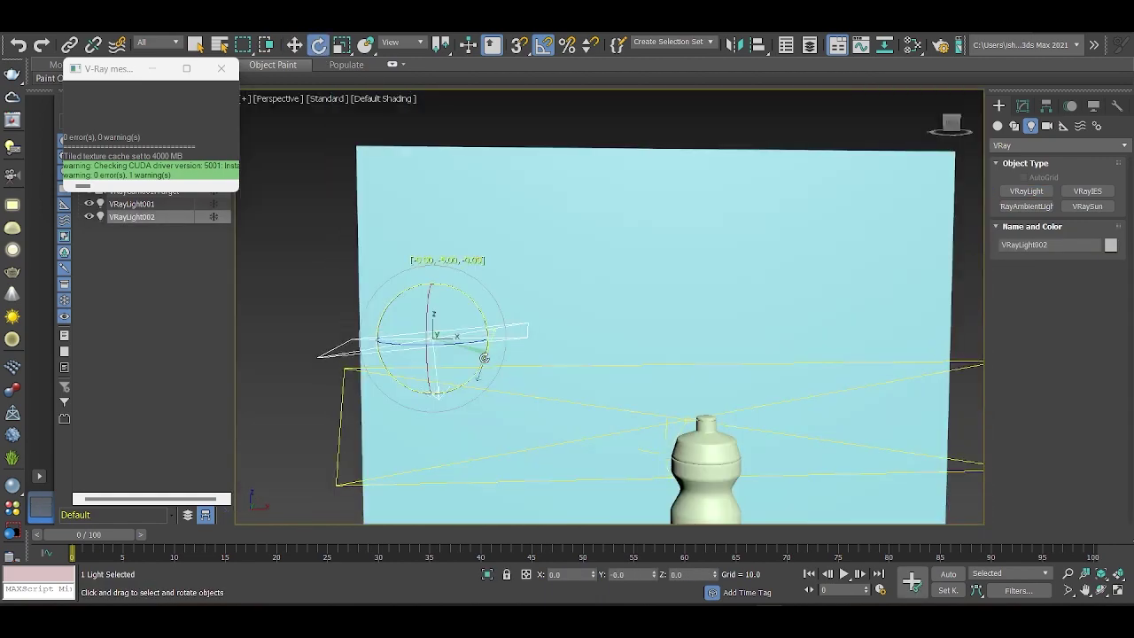
pyautogui.scroll(-3, 525, 397)
pyautogui.keyDown('shift'); pyautogui.moveTo(550, 375); pyautogui.dragTo(749, 372); pyautogui.keyUp('shift')
pyautogui.press('Return')
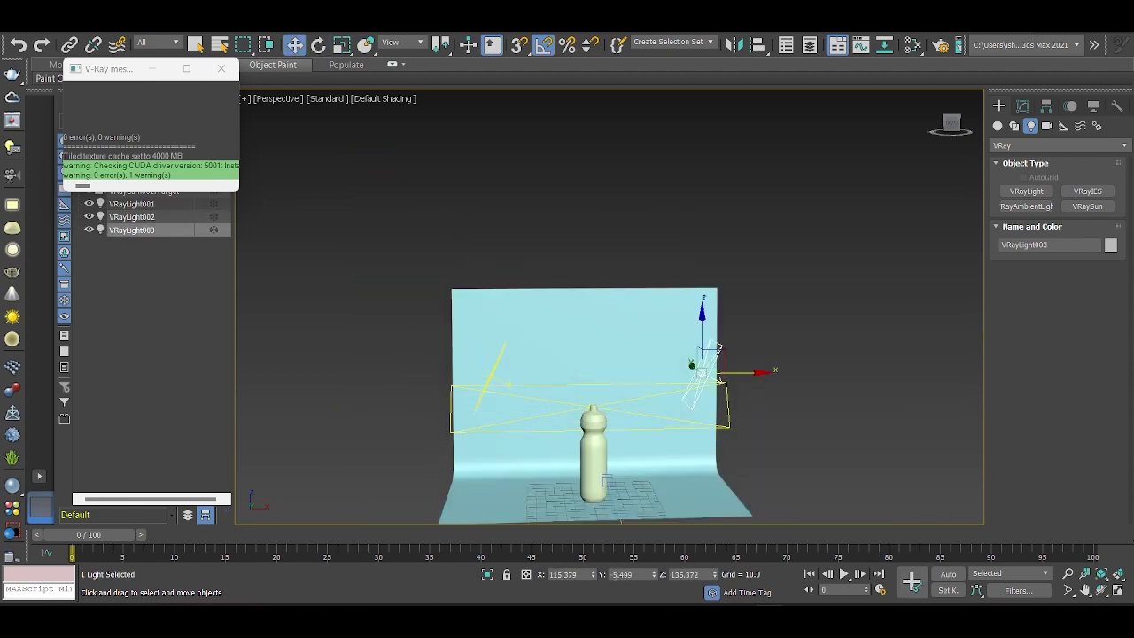
pyautogui.press('w')
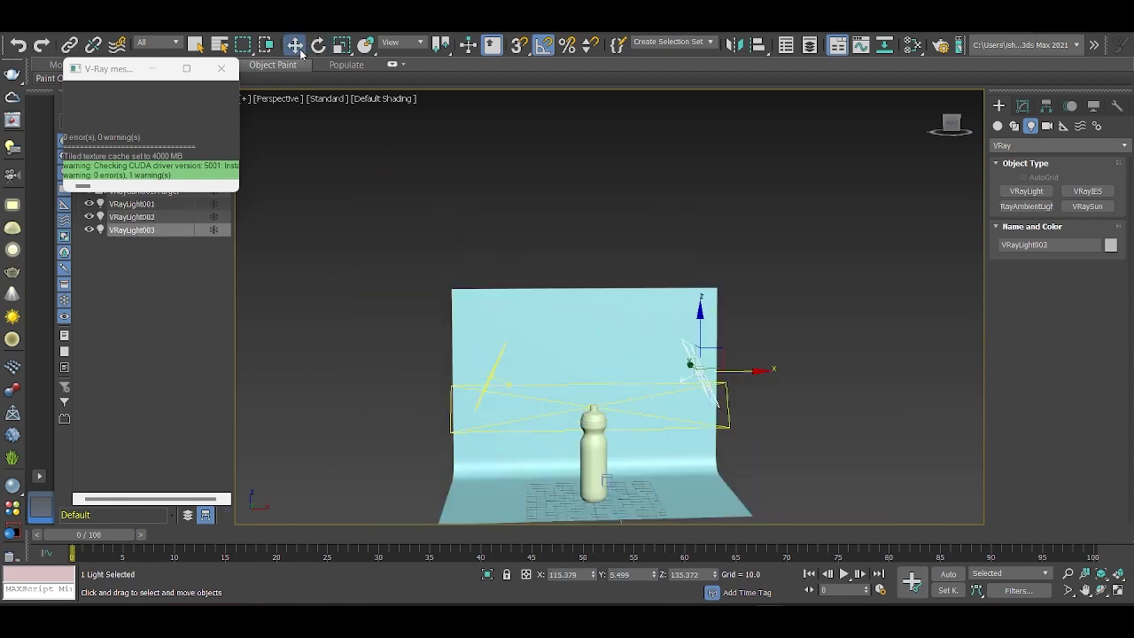
# Review the backdrop's Edit Poly stack, then select VRayLight001 and VRayLight002 from a high view.
pyautogui.moveTo(363, 128)
pyautogui.keyDown('alt'); pyautogui.mouseDown(button='middle')
pyautogui.moveTo(361, 352)
pyautogui.moveTo(495, 310)
pyautogui.moveTo(428, 291)
pyautogui.mouseUp(button='middle'); pyautogui.keyUp('alt')
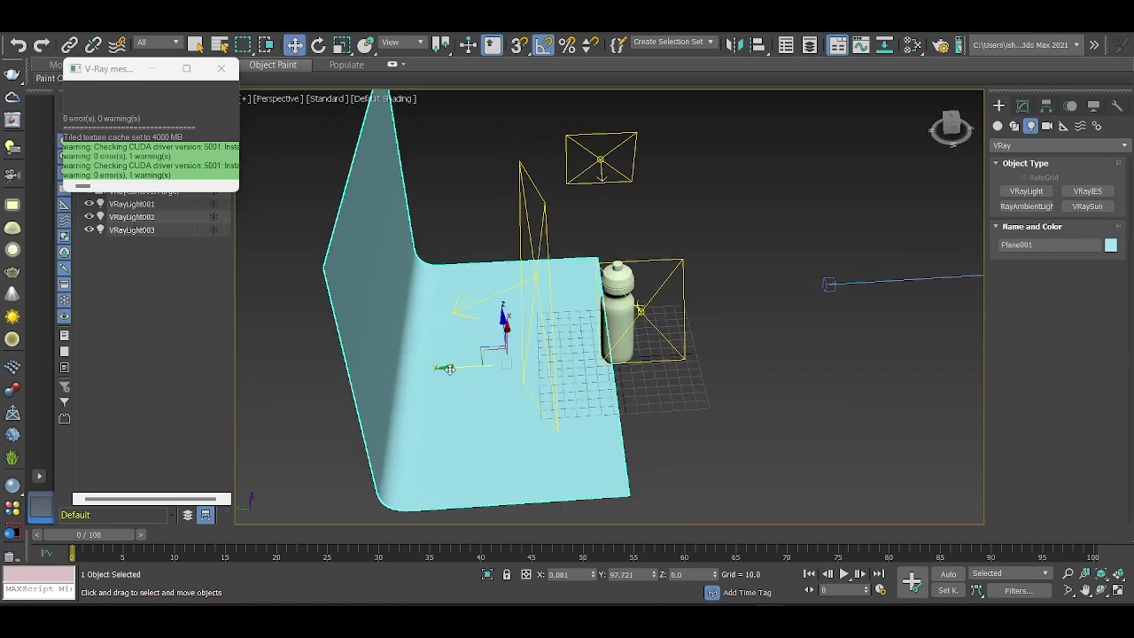
pyautogui.click(544, 342)
pyautogui.moveTo(544, 342)
pyautogui.keyDown('alt'); pyautogui.mouseDown(button='middle')
pyautogui.moveTo(570, 238)
pyautogui.moveTo(416, 172)
pyautogui.mouseUp(button='middle'); pyautogui.keyUp('alt')
pyautogui.click(1073, 171)
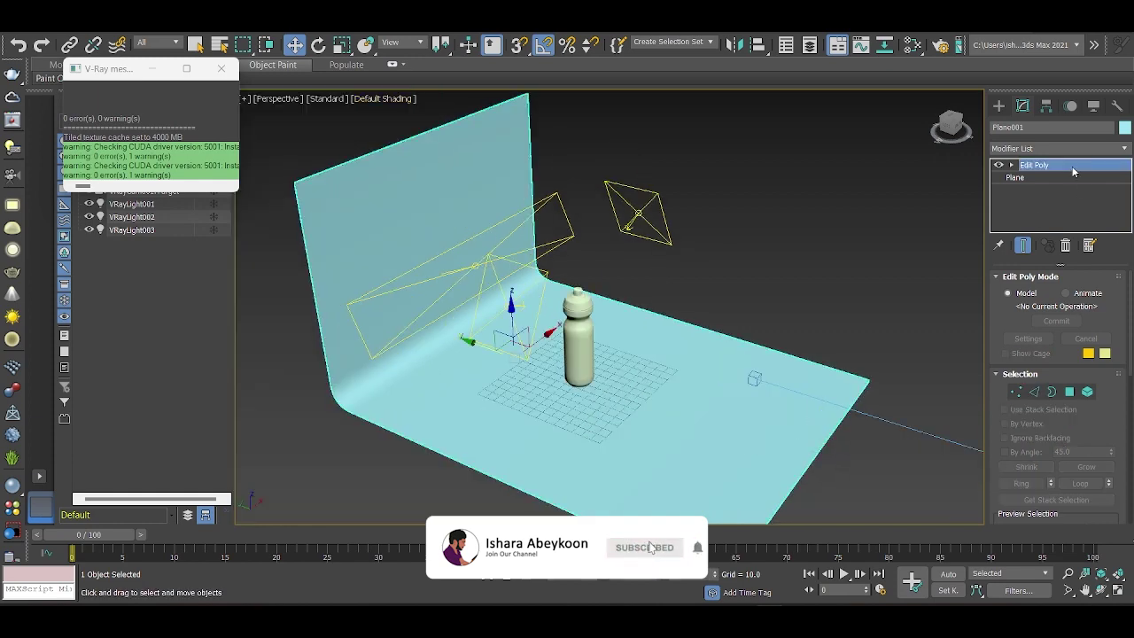
pyautogui.click(573, 228)
pyautogui.scroll(-3, 997, 434)
pyautogui.click(478, 265)
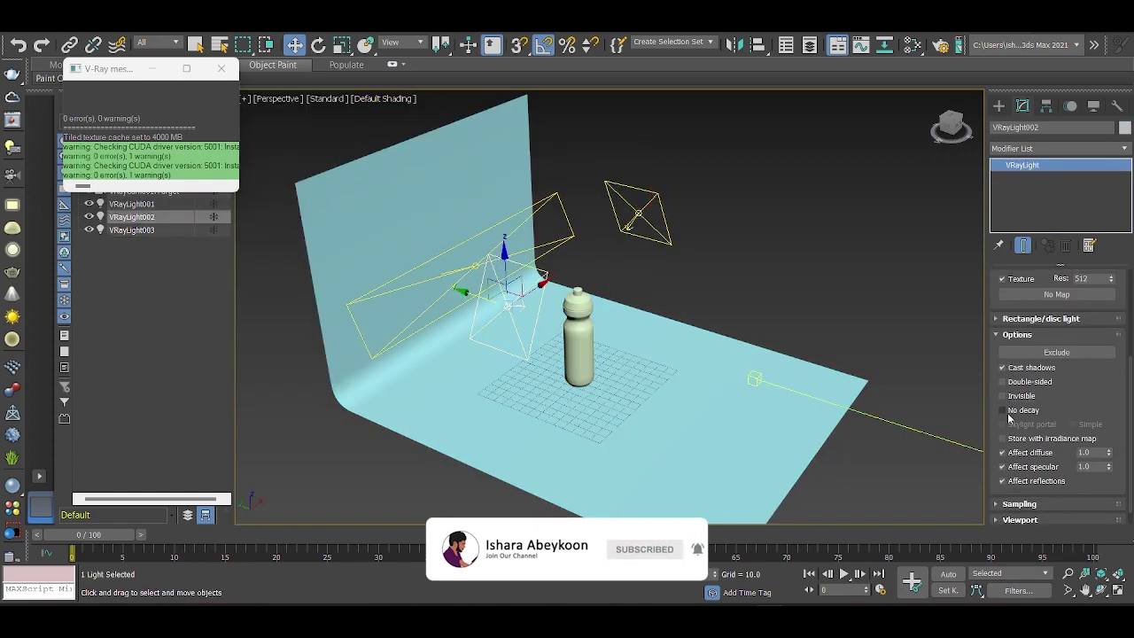
pyautogui.keyDown('alt'); pyautogui.moveTo(478, 265); pyautogui.dragTo(596, 435, button='middle'); pyautogui.keyUp('alt')
# Draw plane light VRayLight004 in the Front view and rotate it toward the bottle.
pyautogui.press('f')
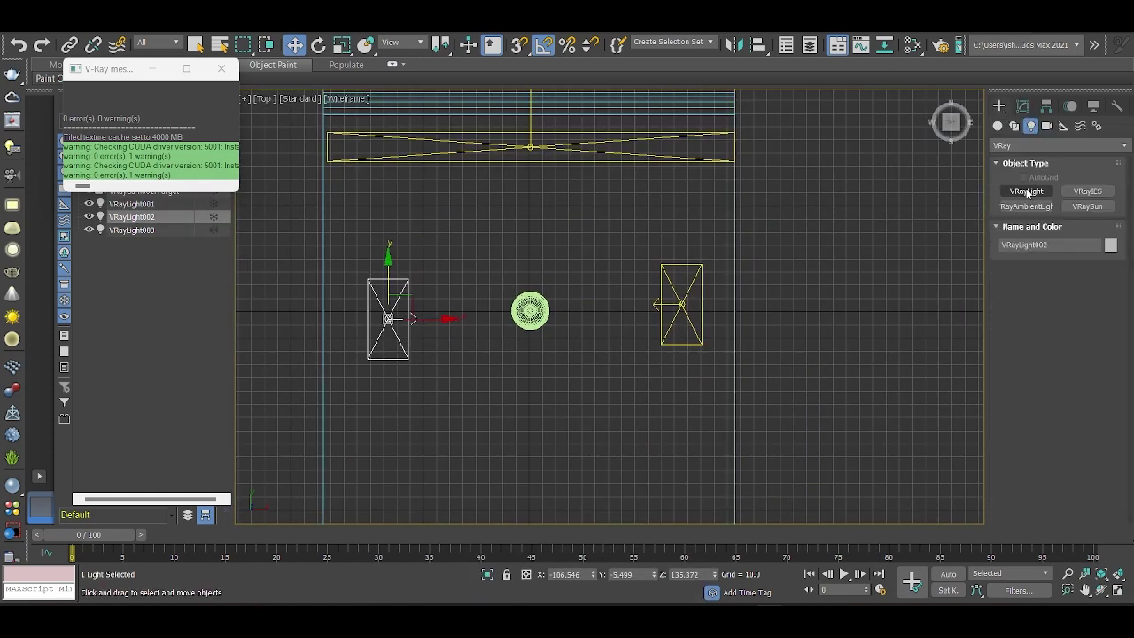
pyautogui.moveTo(487, 269); pyautogui.dragTo(575, 354)
pyautogui.press('p')
pyautogui.keyDown('alt'); pyautogui.moveTo(531, 310); pyautogui.dragTo(621, 269, button='middle'); pyautogui.keyUp('alt')
pyautogui.press('l')
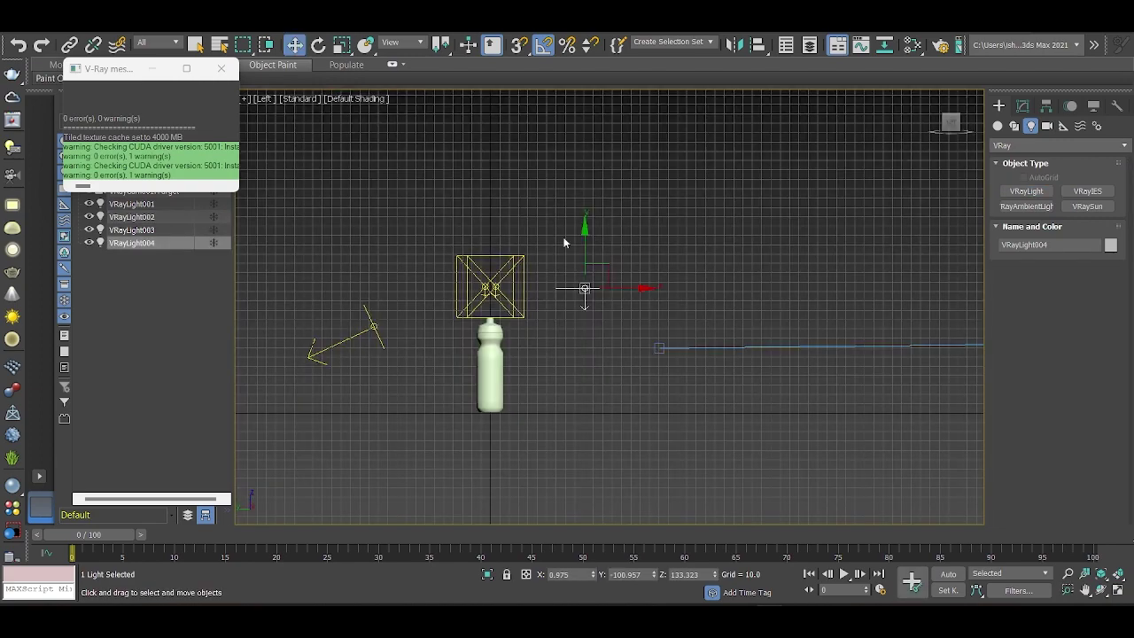
pyautogui.press('z')
pyautogui.click(318, 44)
pyautogui.press('p')
pyautogui.keyDown('alt'); pyautogui.moveTo(663, 302); pyautogui.dragTo(619, 266, button='middle'); pyautogui.keyUp('alt')
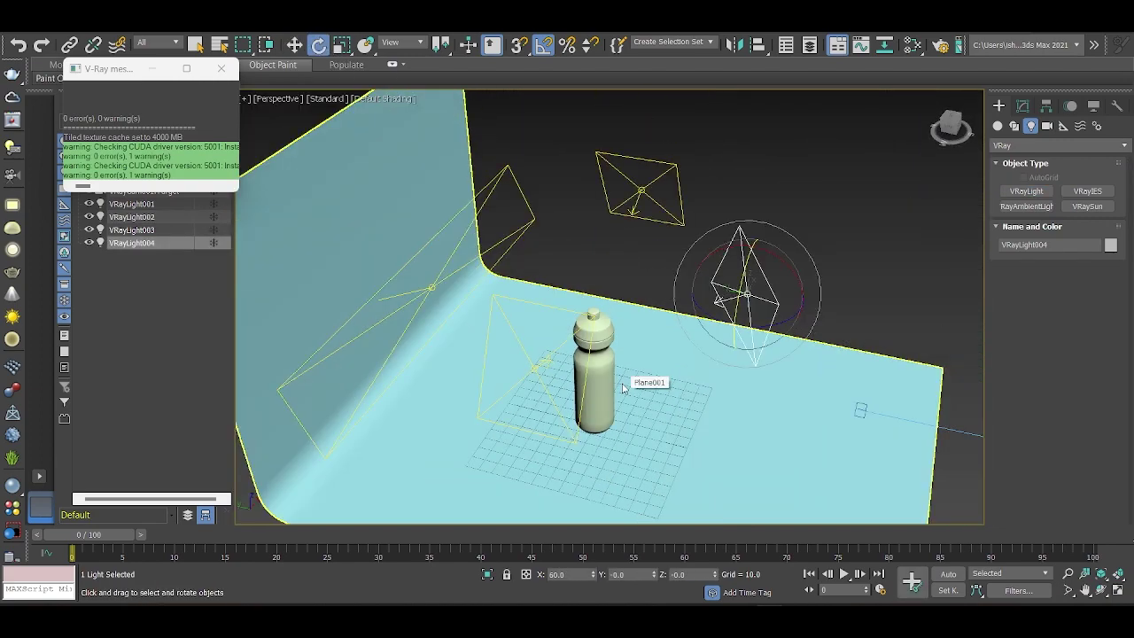
pyautogui.scroll(3, 620, 310)
pyautogui.click(1022, 106)
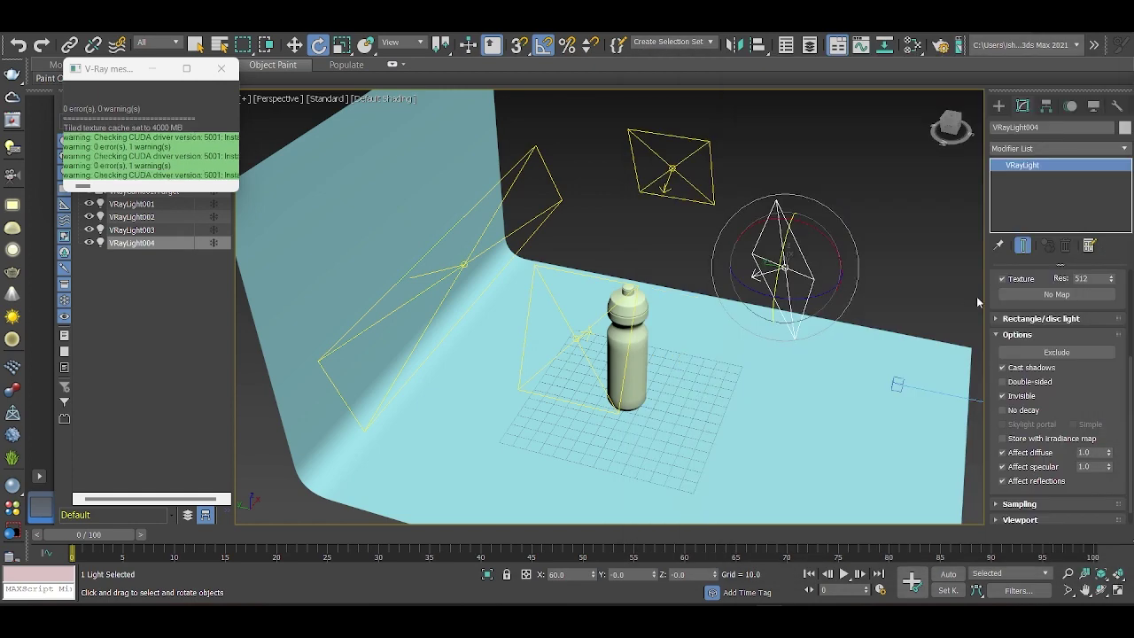
# Nudge the bottle group slightly and move VRayLight002 further to the left.
pyautogui.press('w')
pyautogui.click(627, 337)
pyautogui.moveTo(574, 322); pyautogui.dragTo(501, 304)
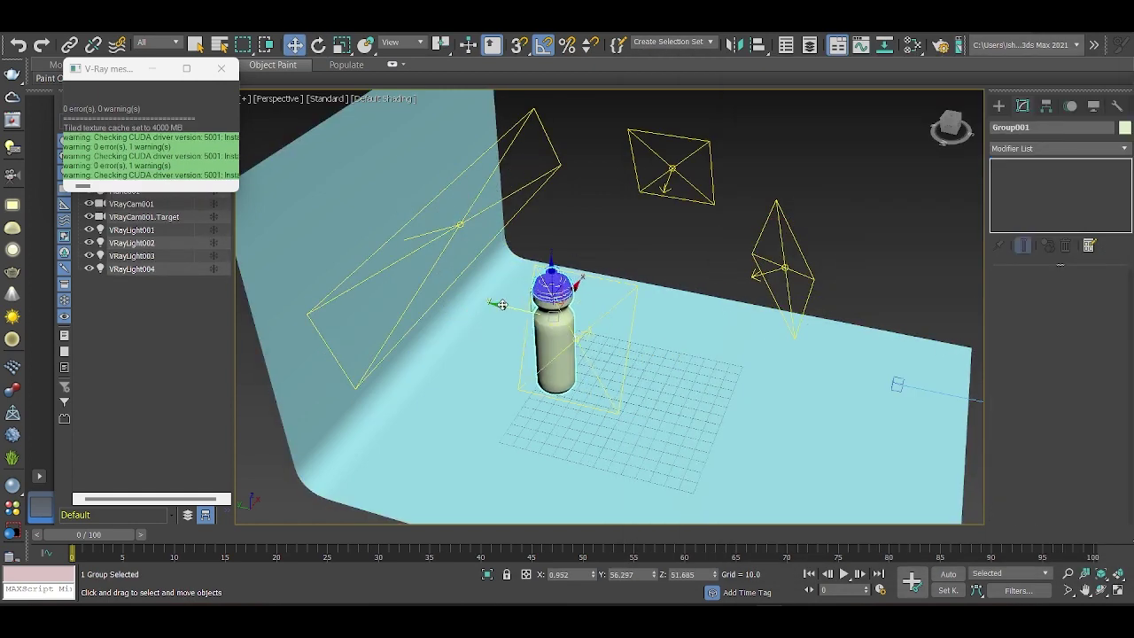
pyautogui.click(578, 335)
pyautogui.keyDown('alt'); pyautogui.moveTo(577, 334); pyautogui.dragTo(563, 303, button='middle'); pyautogui.keyUp('alt')
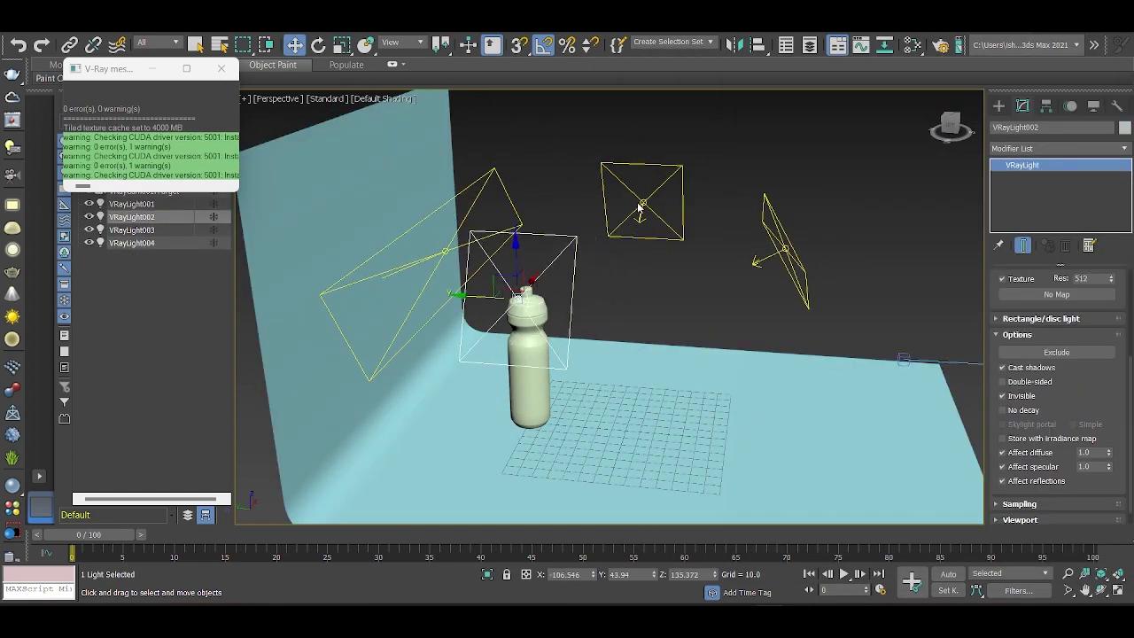
pyautogui.moveTo(638, 207); pyautogui.dragTo(549, 202)
pyautogui.click(779, 244)
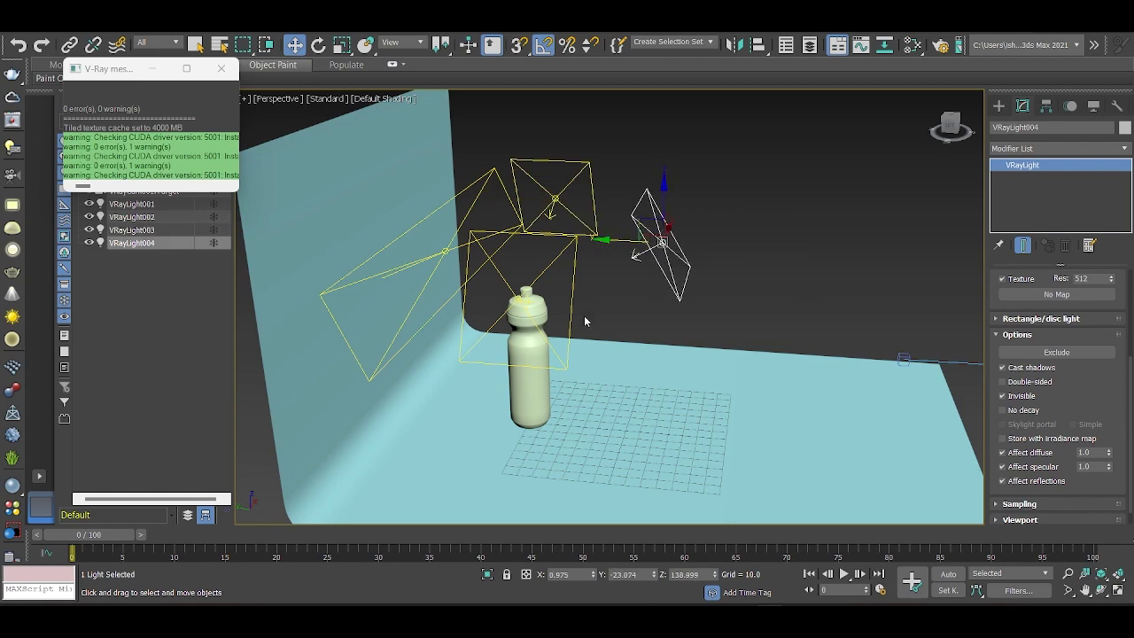
pyautogui.keyDown('alt'); pyautogui.moveTo(584, 316); pyautogui.dragTo(511, 317, button='middle'); pyautogui.keyUp('alt')
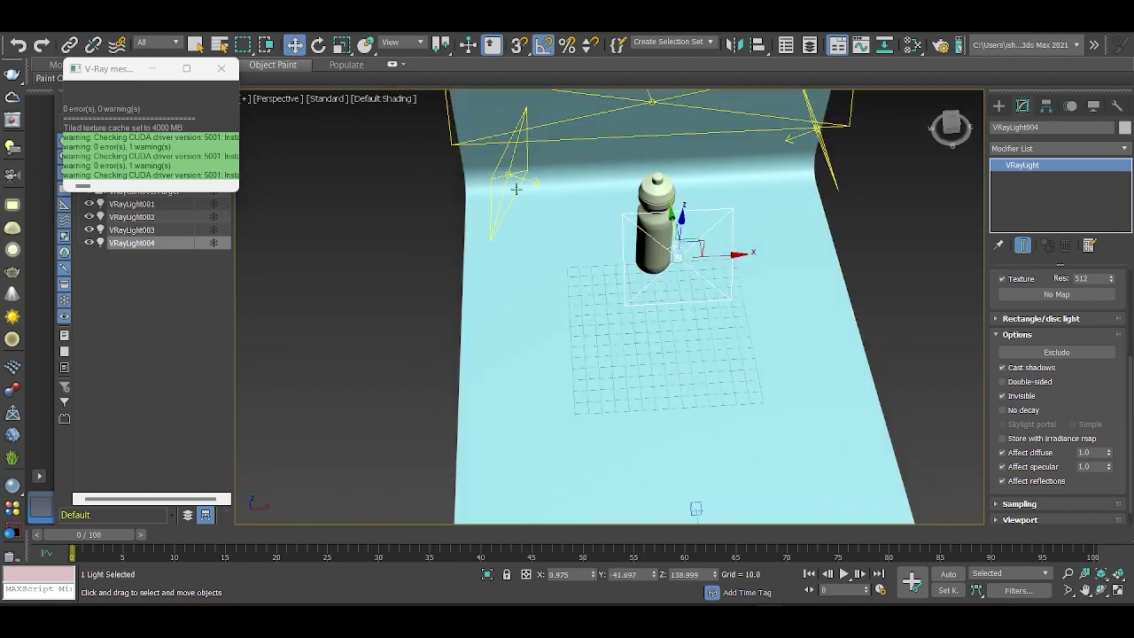
# Check VRayLight002, VRayLight004 and VRayLight001, then raise VRayCam001 to reframe the bottle.
pyautogui.click(512, 172)
pyautogui.click(731, 221)
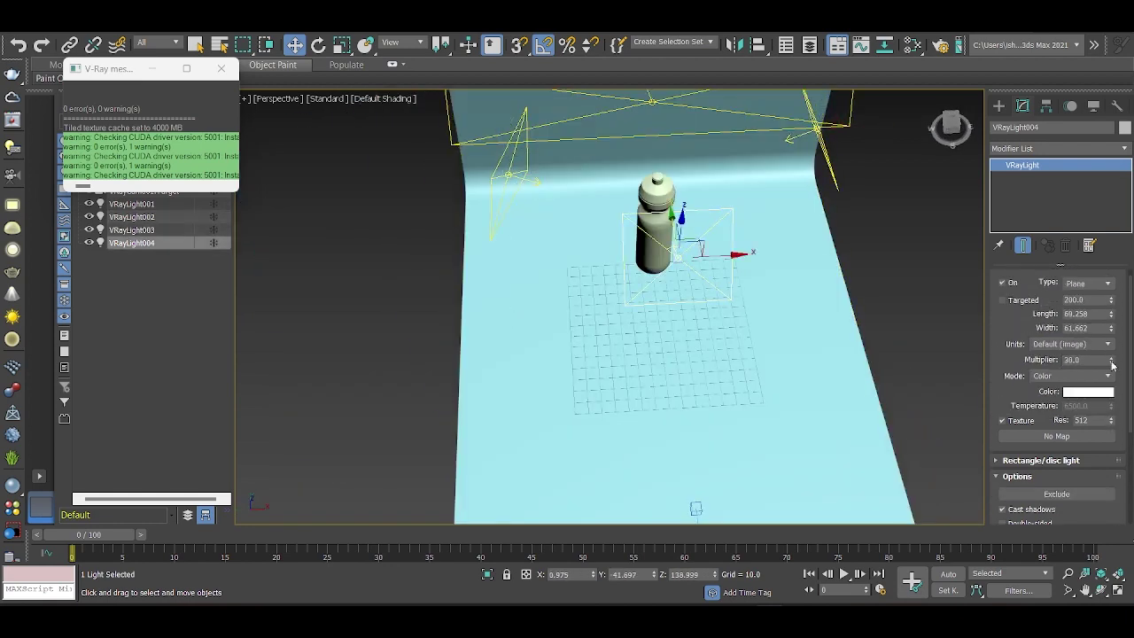
pyautogui.click(651, 100)
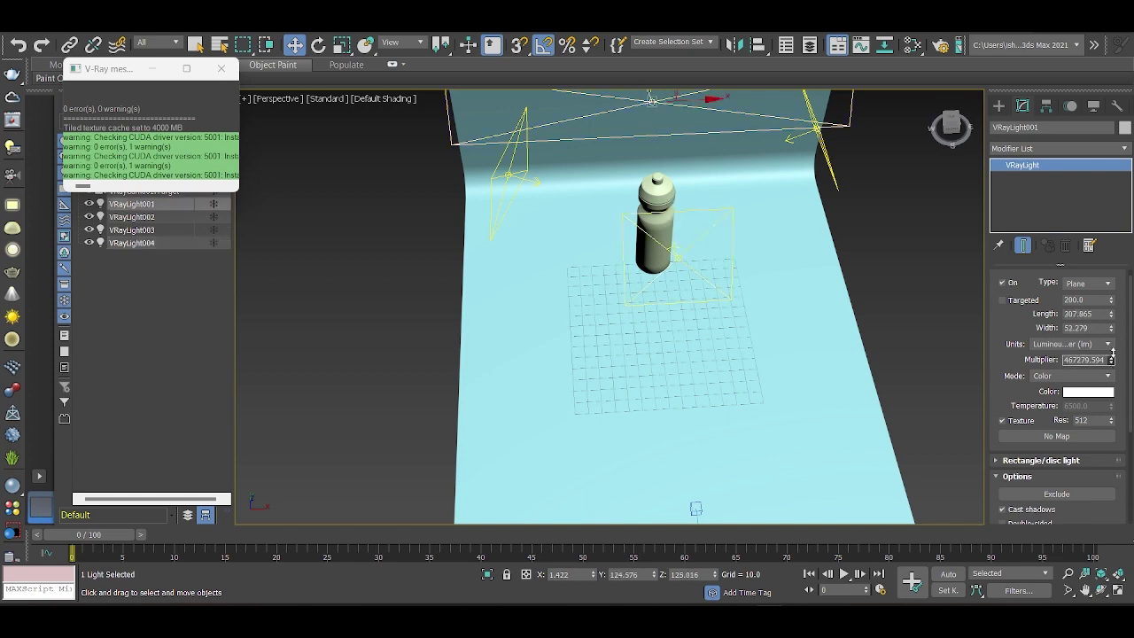
pyautogui.scroll(-3, 544, 362)
pyautogui.click(540, 245)
pyautogui.scroll(-3, 635, 347)
pyautogui.hotkey('alt', 'w')
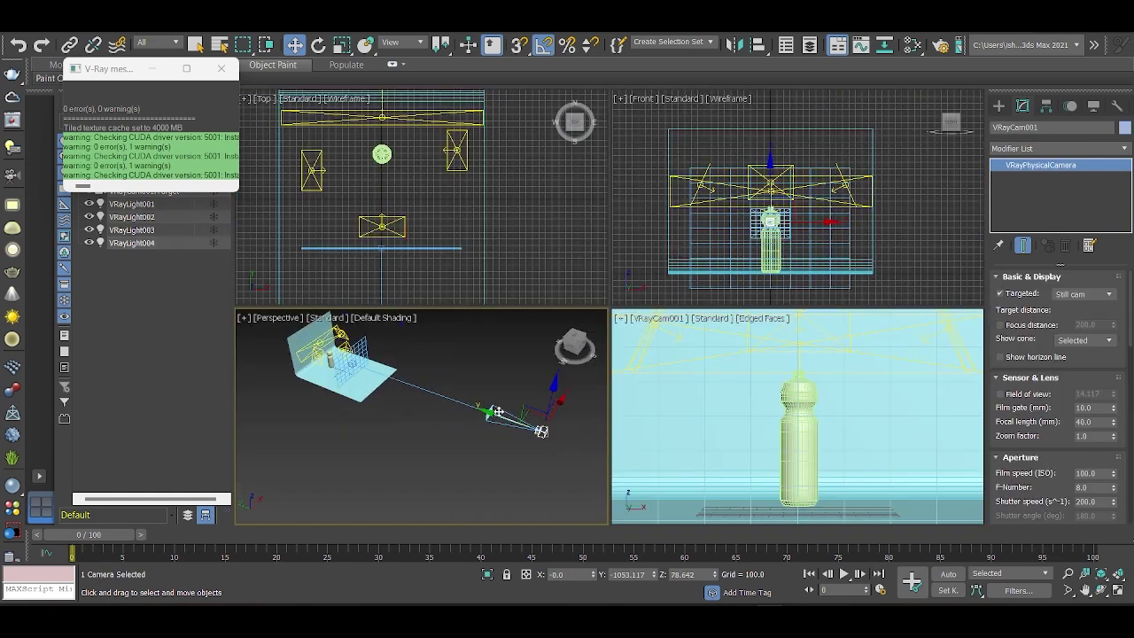
pyautogui.moveTo(496, 411); pyautogui.dragTo(489, 381)
pyautogui.scroll(5, 392, 379)
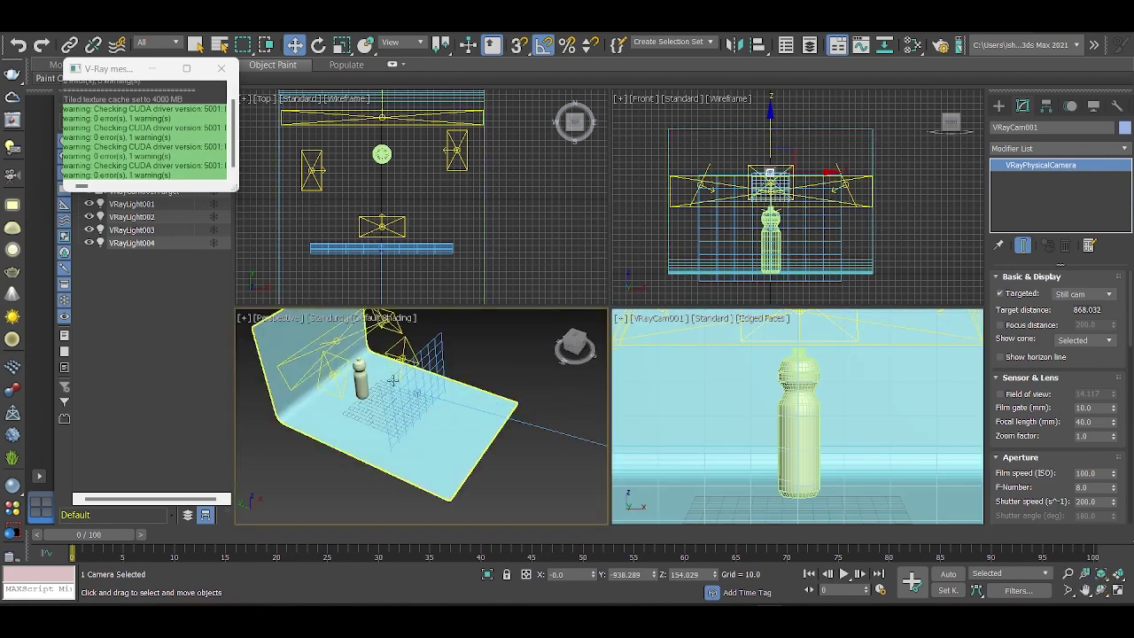
# Add a new VRayMtl node in the material editor and assign it to the bottle body.
pyautogui.hotkey('alt', 'w')
pyautogui.press('m')
pyautogui.scroll(5, 782, 291)
pyautogui.moveTo(53, 257); pyautogui.dragTo(203, 253)
pyautogui.moveTo(315, 278); pyautogui.dragTo(711, 295)
# Set Material #25 to the Plastic preset with black diffuse and reflection glossiness 0.5.
pyautogui.doubleClick(270, 128)
pyautogui.click(598, 181)
pyautogui.click(587, 364)
pyautogui.click(480, 180)
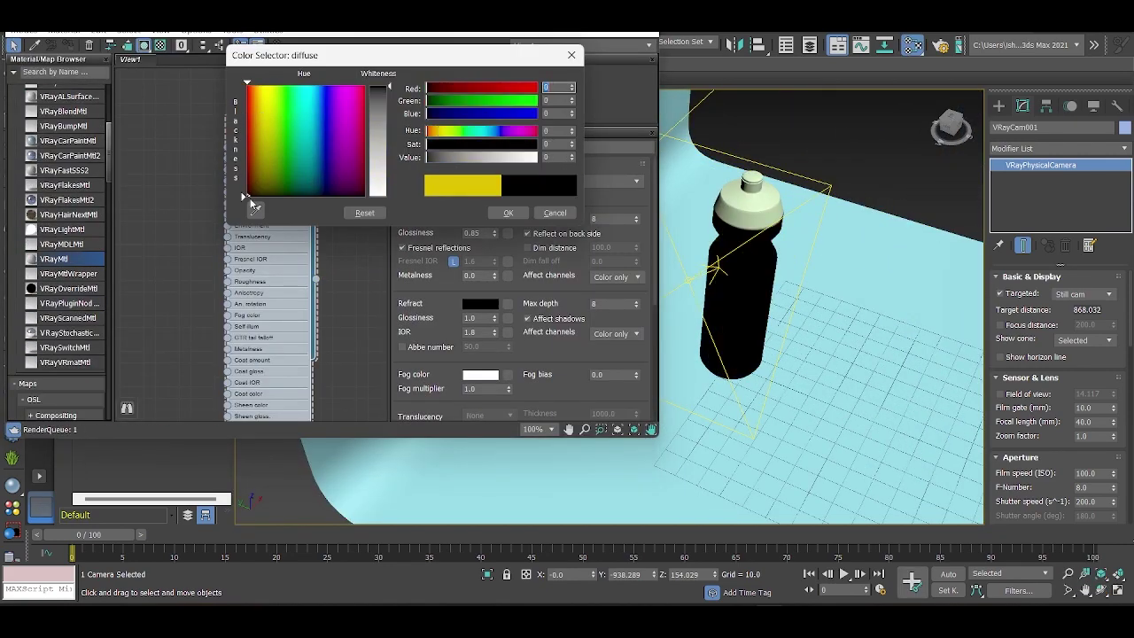
pyautogui.click(506, 210)
pyautogui.click(480, 179)
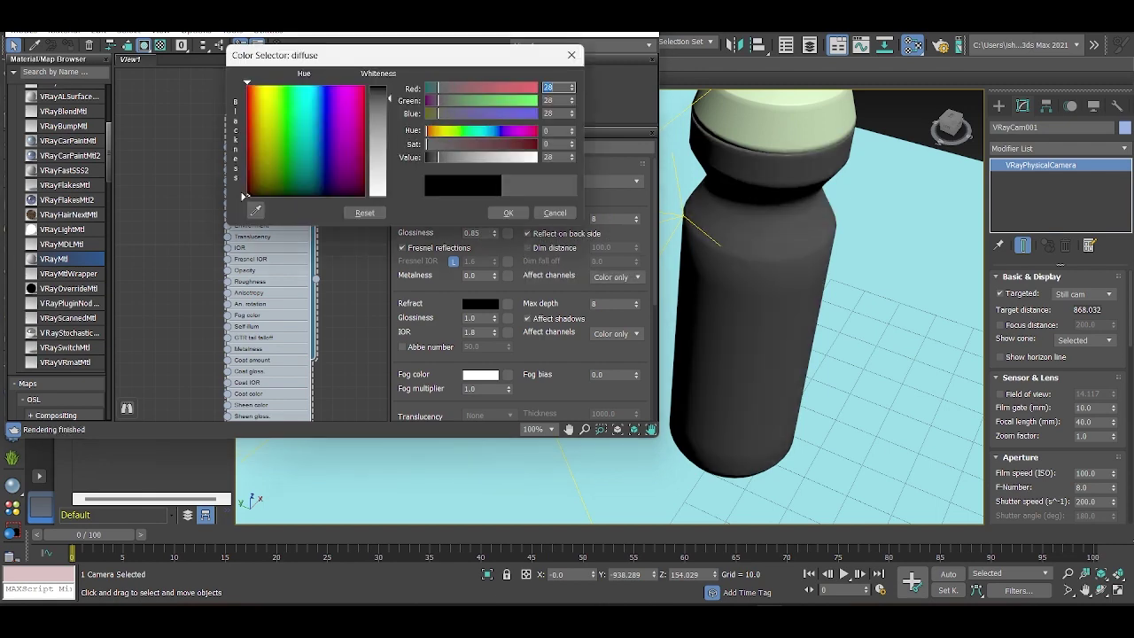
pyautogui.click(506, 209)
pyautogui.click(474, 232)
pyautogui.write('0.5')
pyautogui.press('Return')
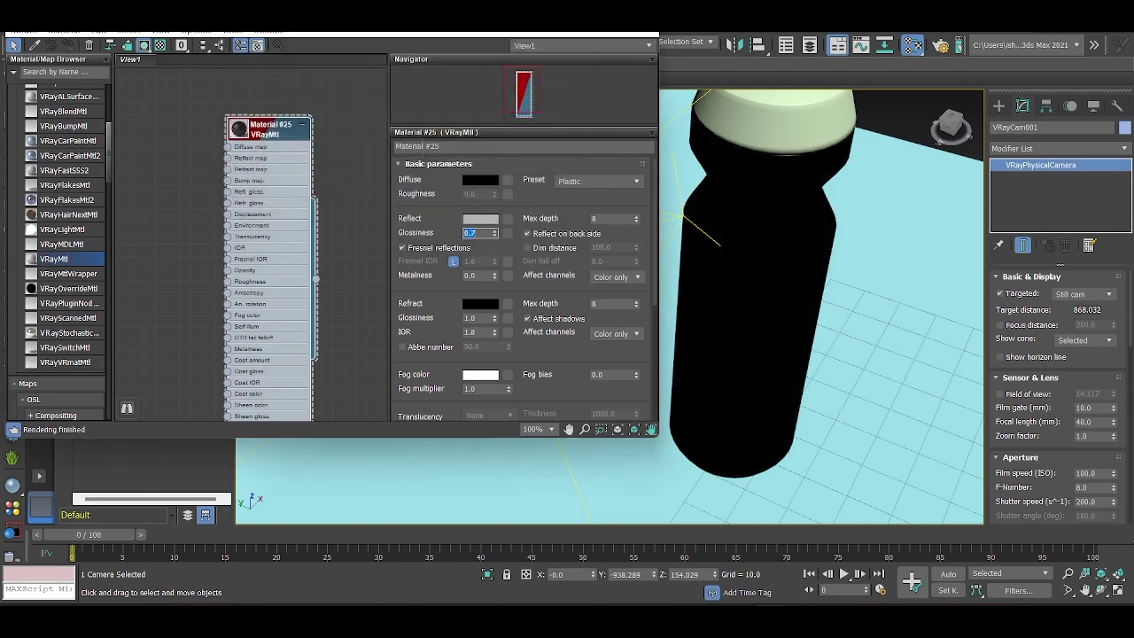
# Create Material #26 for the bottle cap with a black diffuse colour.
pyautogui.click(775, 120)
pyautogui.click(100, 34)
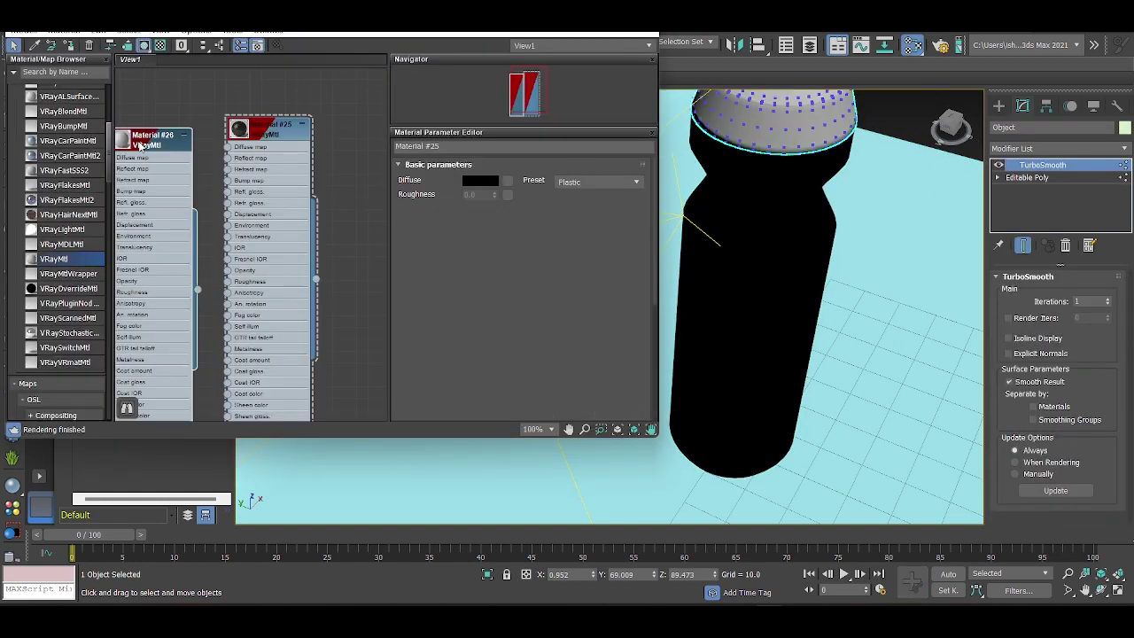
pyautogui.doubleClick(139, 145)
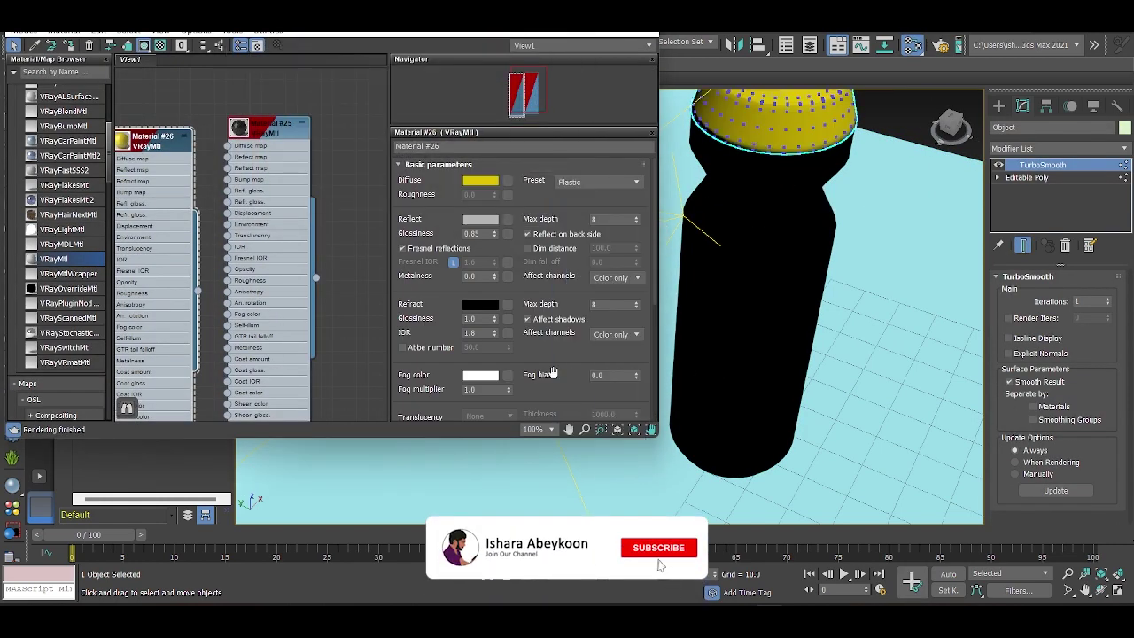
pyautogui.click(480, 181)
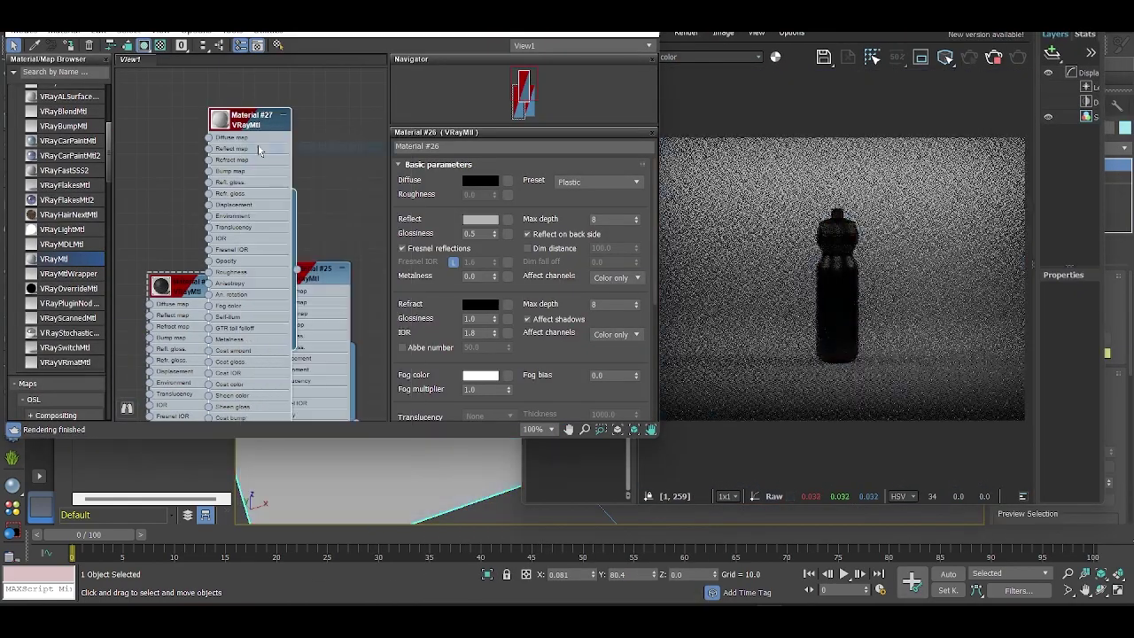
# Give backdrop Material #27 a grey reflection, then select VRayLight002 and VRayLight004 to raise their intensities.
pyautogui.click(479, 219)
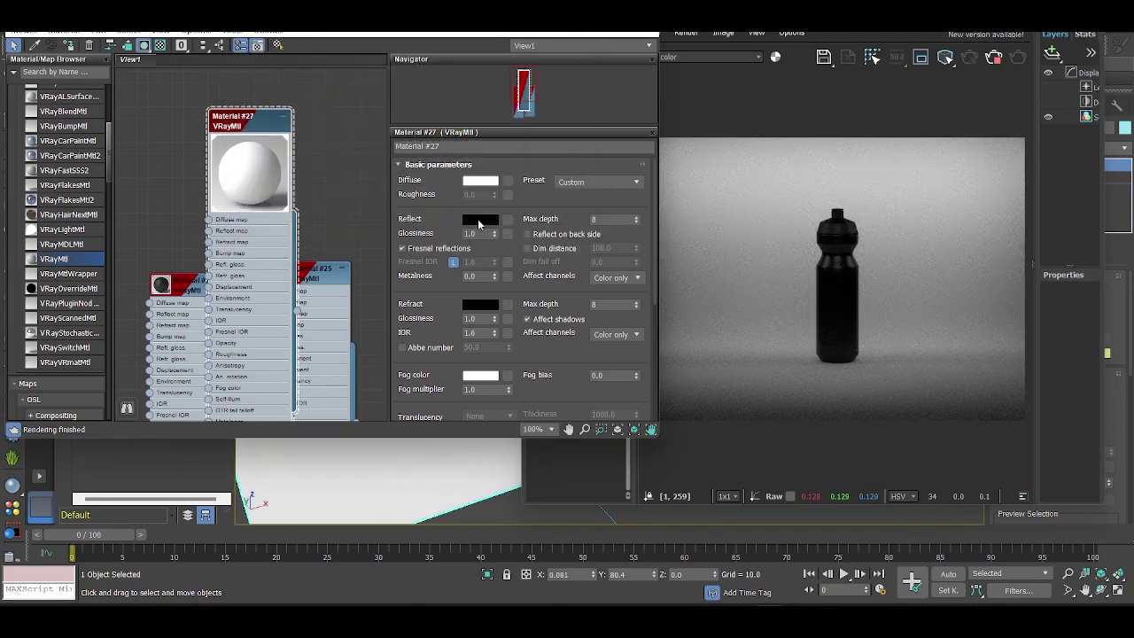
pyautogui.click(500, 209)
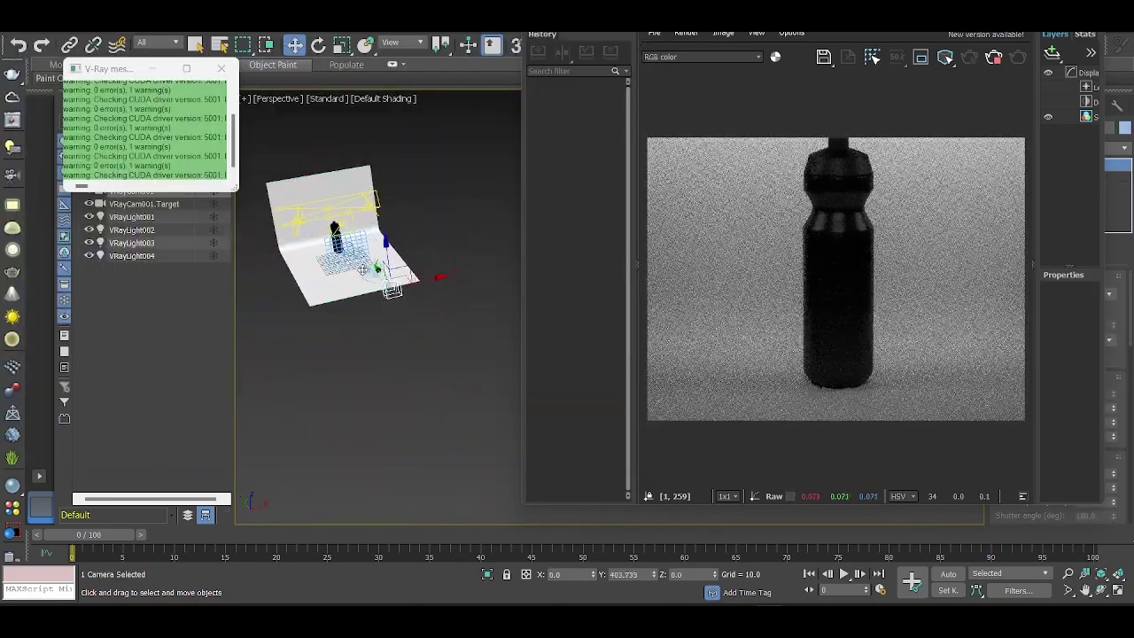
pyautogui.click(363, 269)
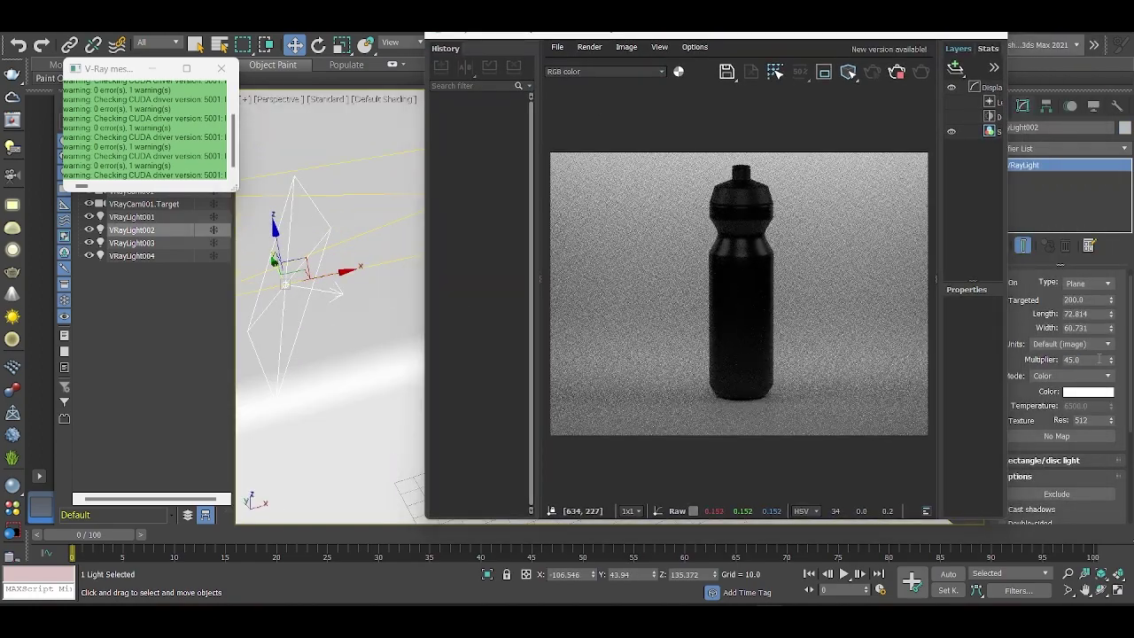
pyautogui.click(142, 255)
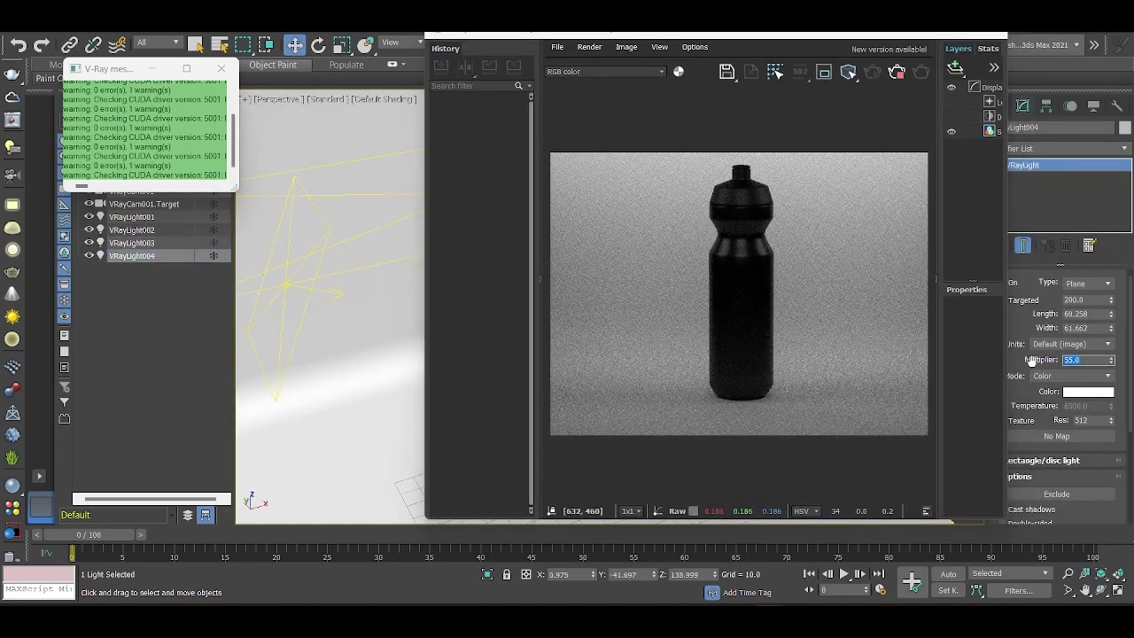